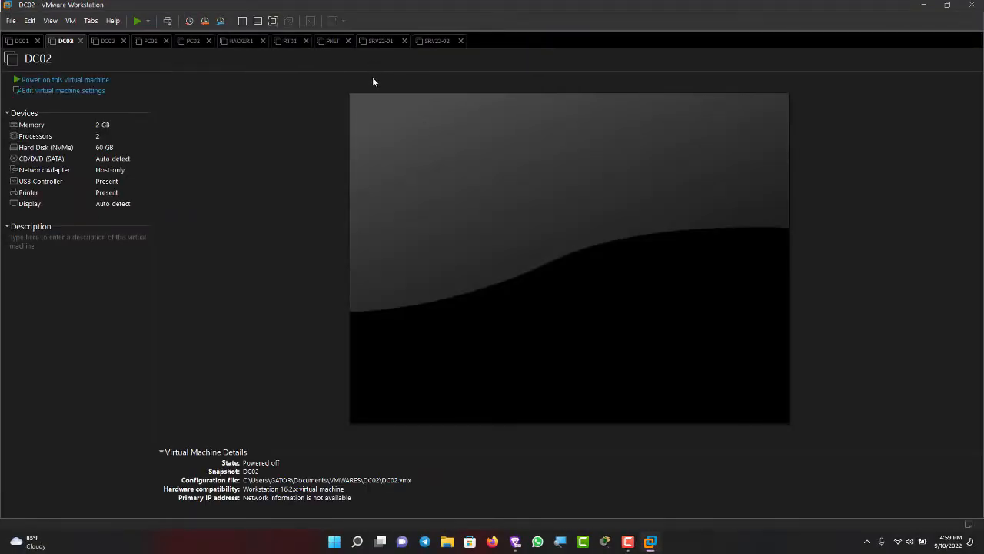
# Power on the SRV22-01 virtual machine.
pyautogui.click(385, 44)
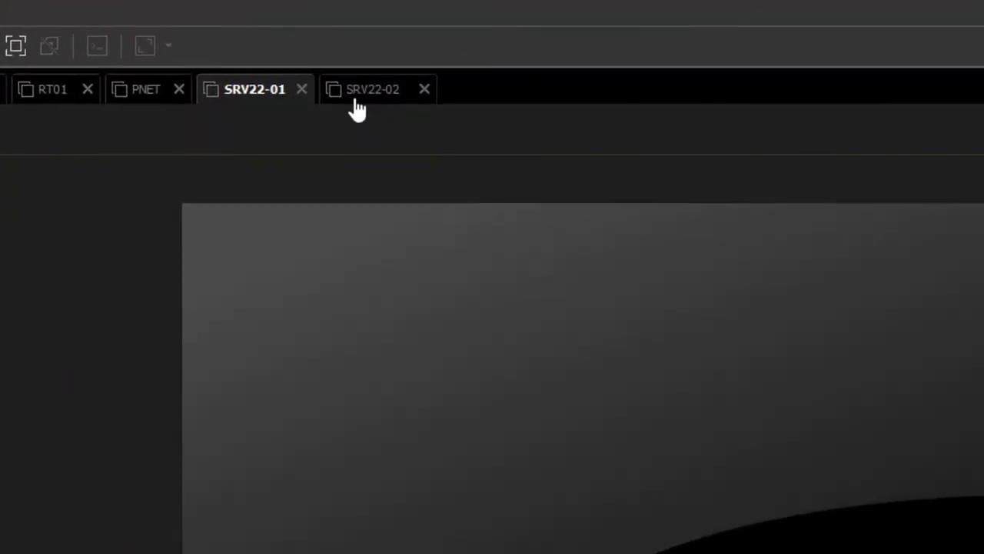
pyautogui.click(362, 107)
pyautogui.click(258, 87)
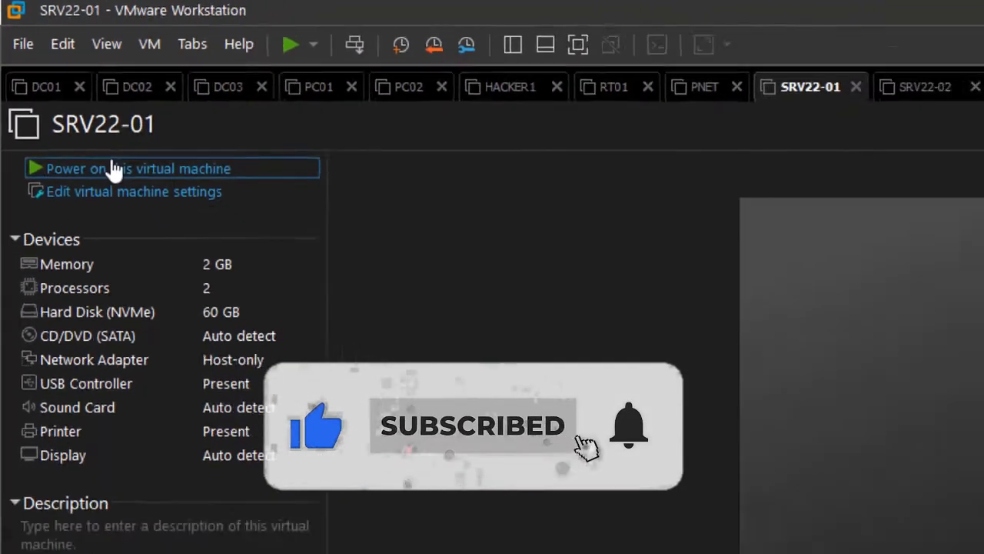
pyautogui.click(113, 169)
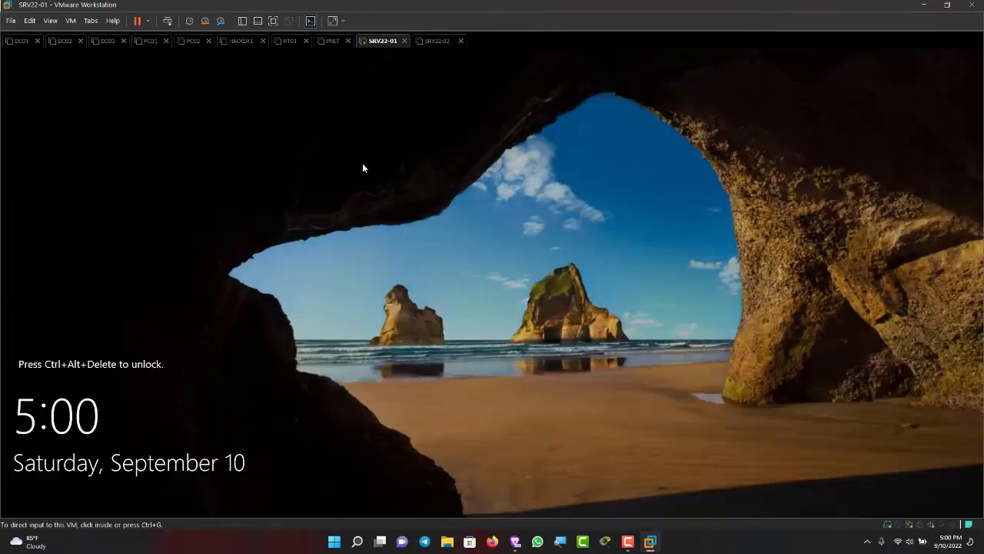
# Unlock the SRV22-01 virtual machine and sign in to the administrator account by entering its password.
pyautogui.click(363, 168)
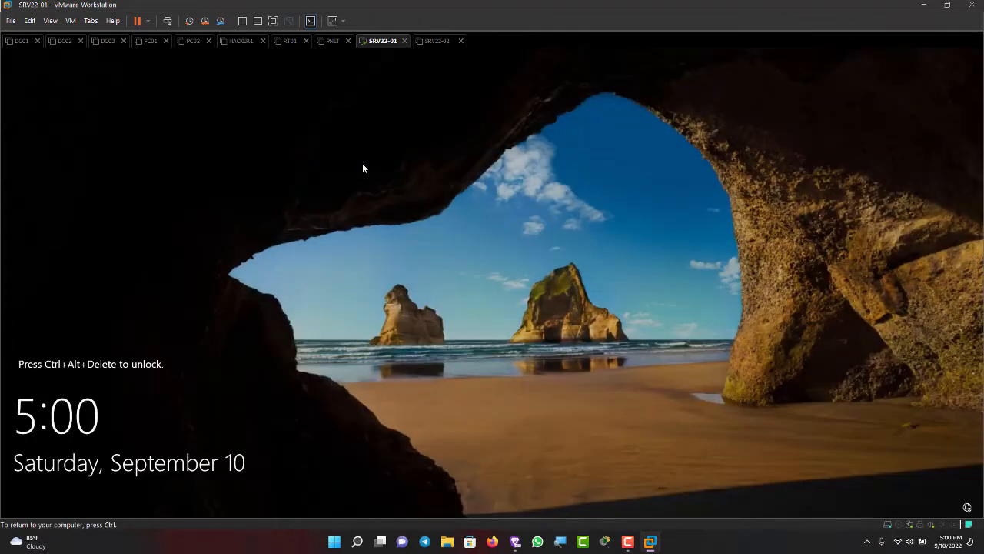
pyautogui.press('ctrl')
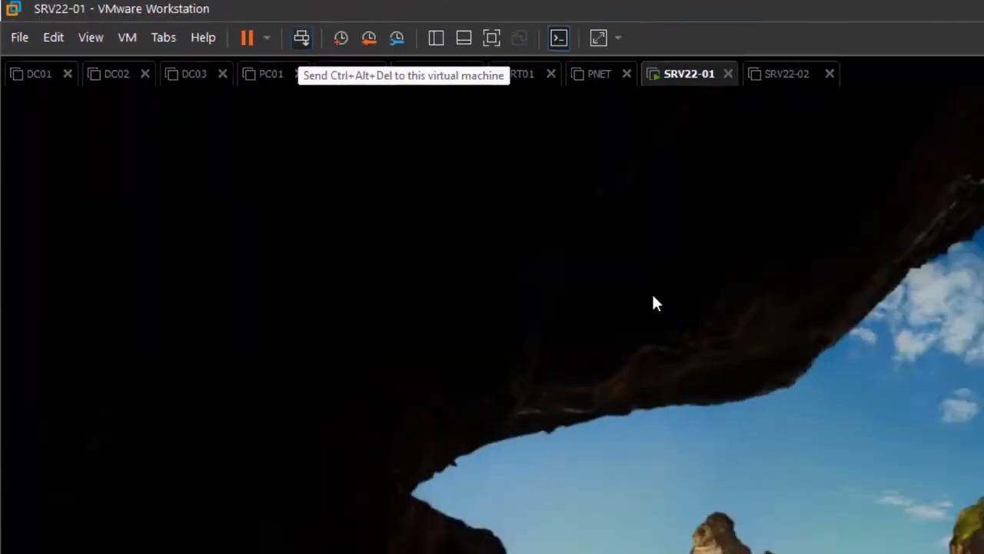
pyautogui.click(167, 21)
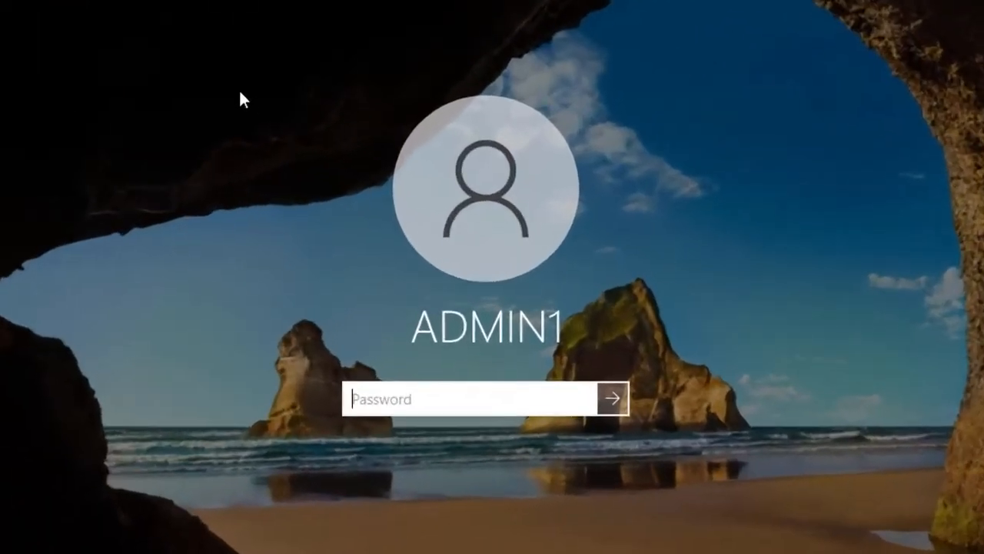
pyautogui.write('Pa$$w0rd')
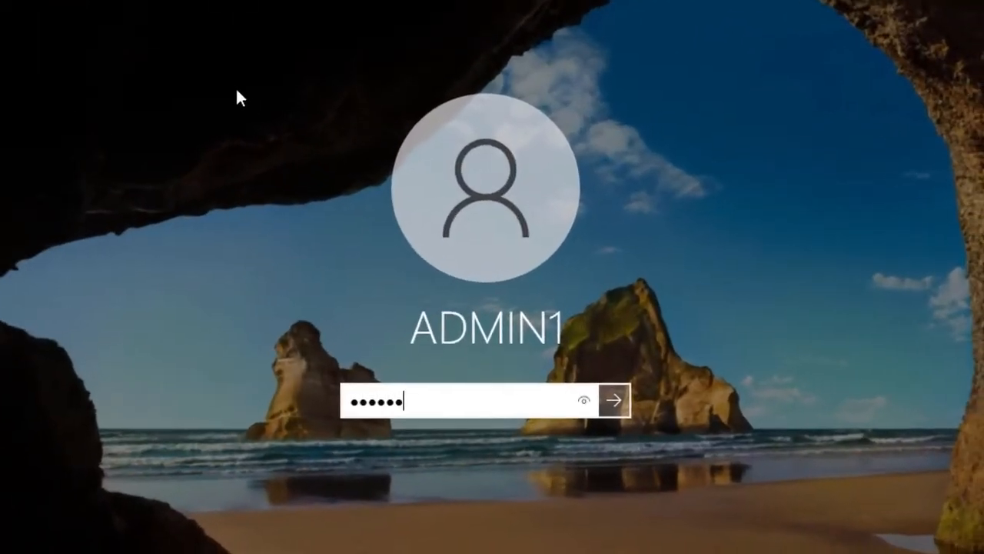
pyautogui.press('Return')
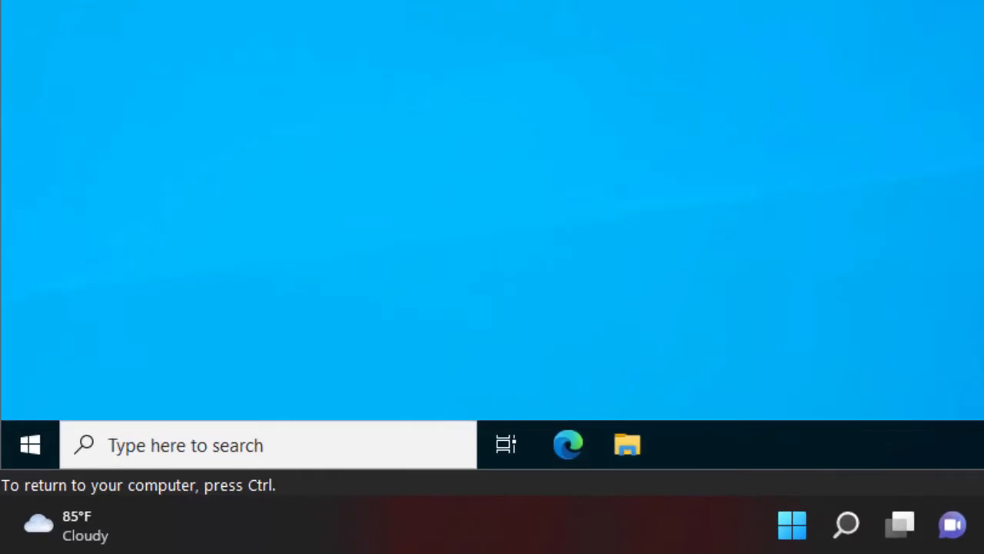
# Open the properties of the Ethernet0 network connection and disable Internet Protocol Version 6 (TCP/IPv6).
pyautogui.click(30, 445)
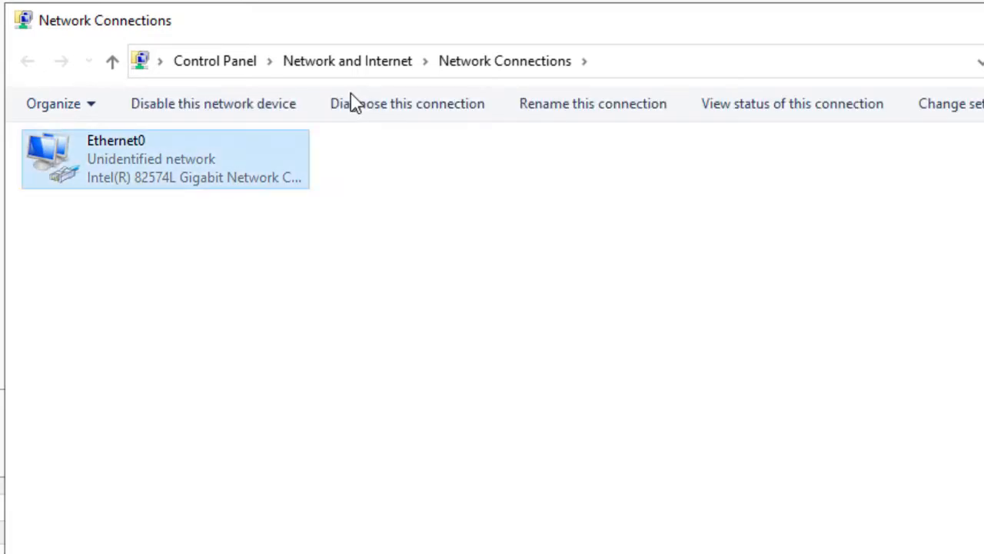
pyautogui.rightClick(213, 150)
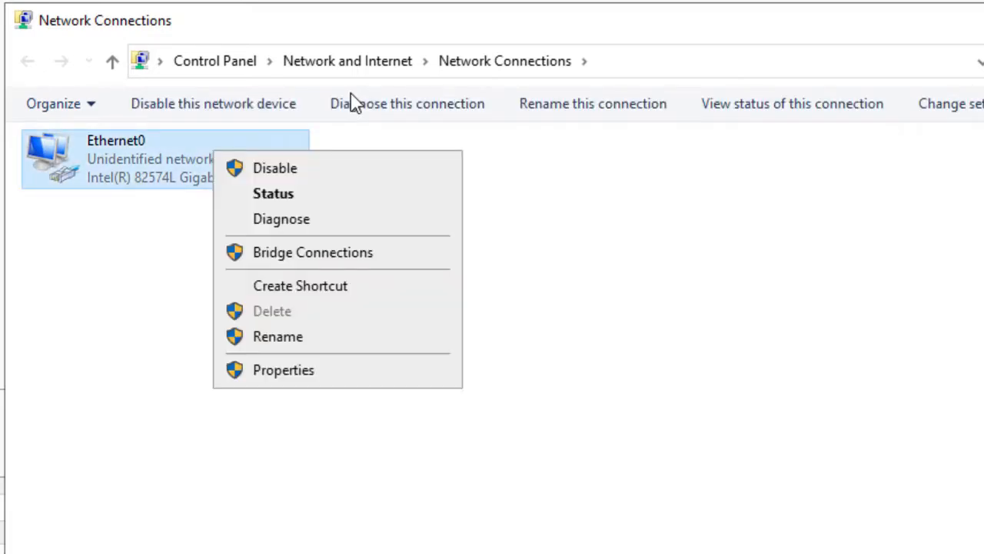
pyautogui.press('Return')
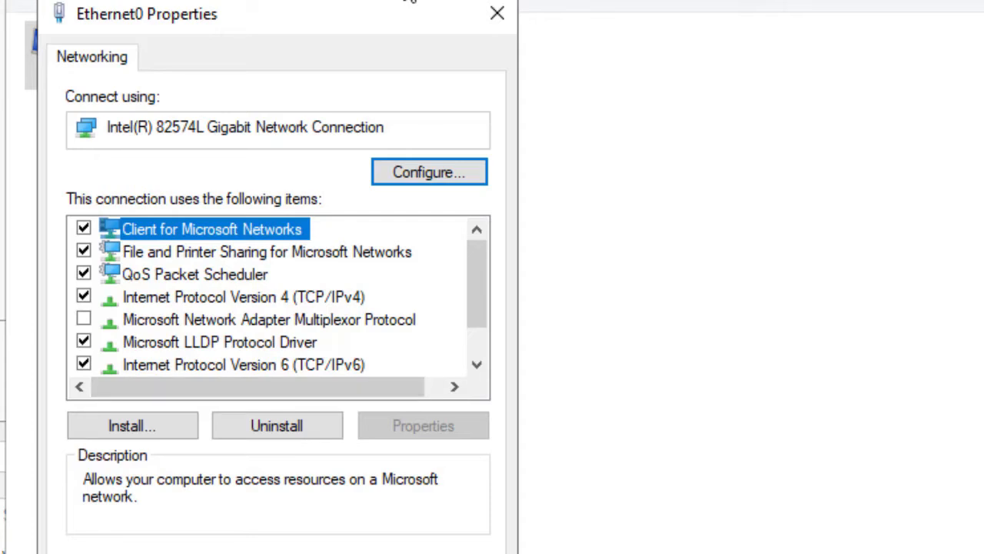
pyautogui.scroll(-1, 283, 295)
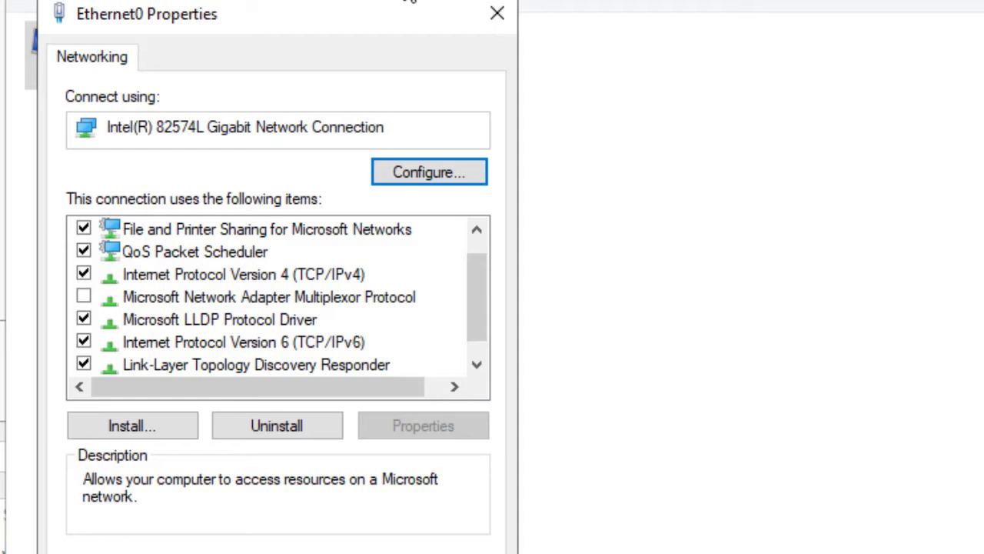
pyautogui.click(84, 341)
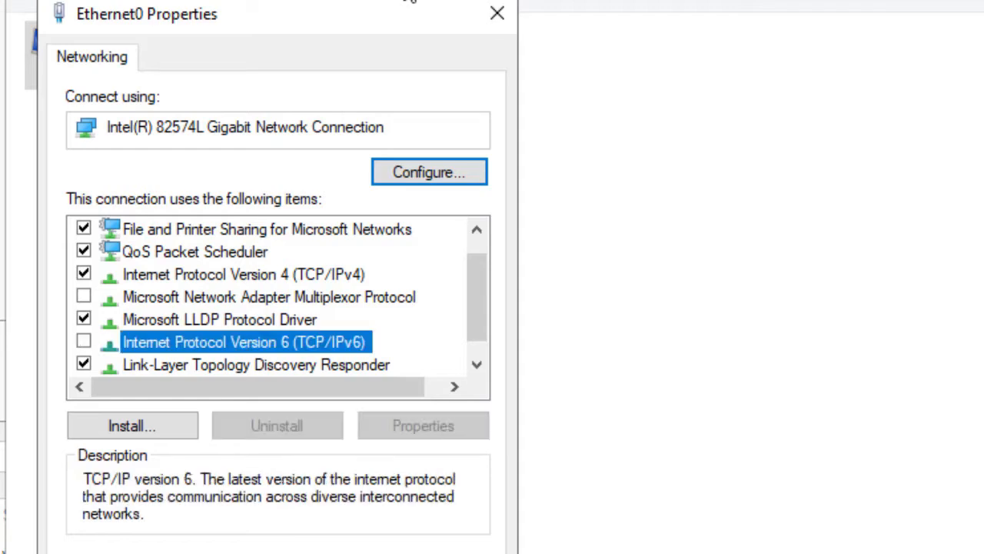
# Give Ethernet0 the static IPv4 address 192.168.4.250 with subnet mask 255.255.255.0.
pyautogui.click(244, 274)
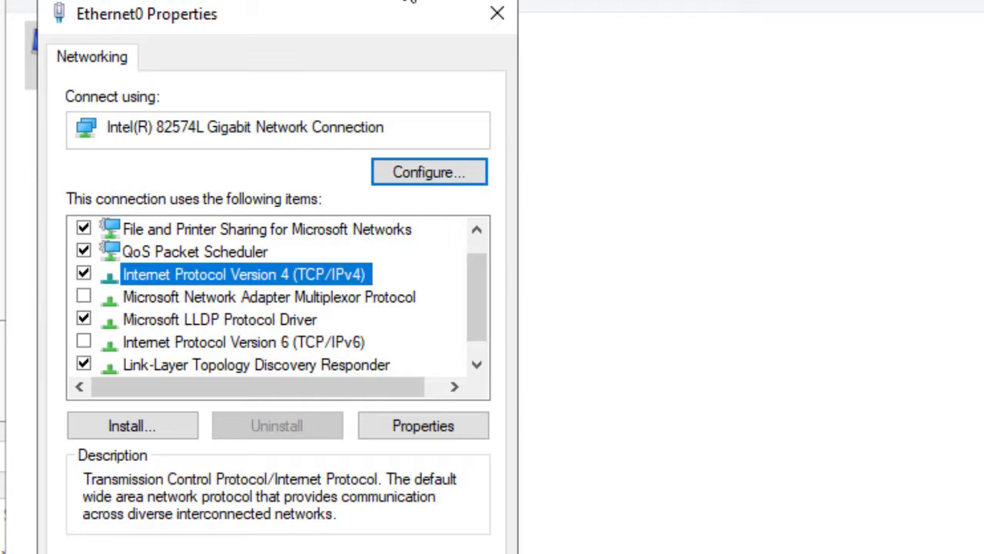
pyautogui.click(423, 425)
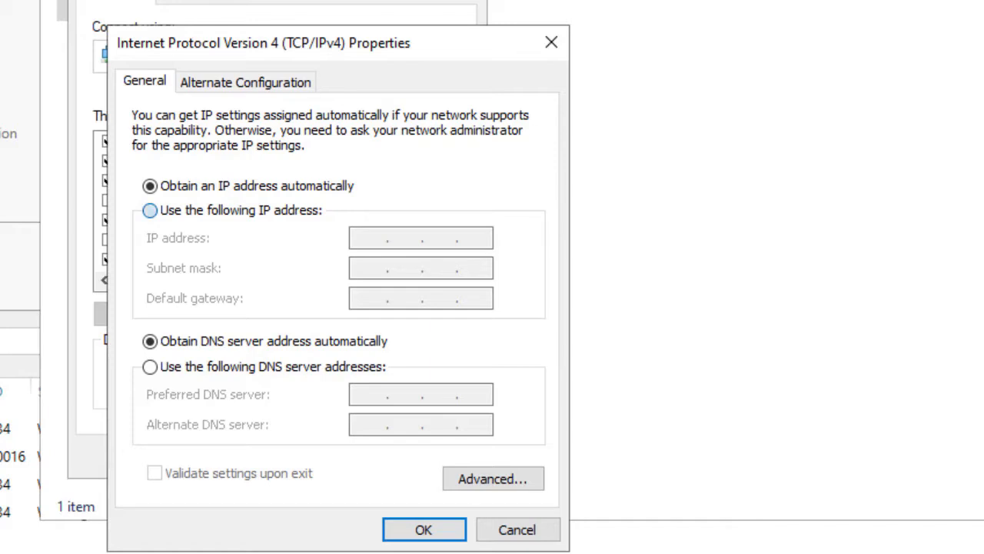
pyautogui.click(149, 210)
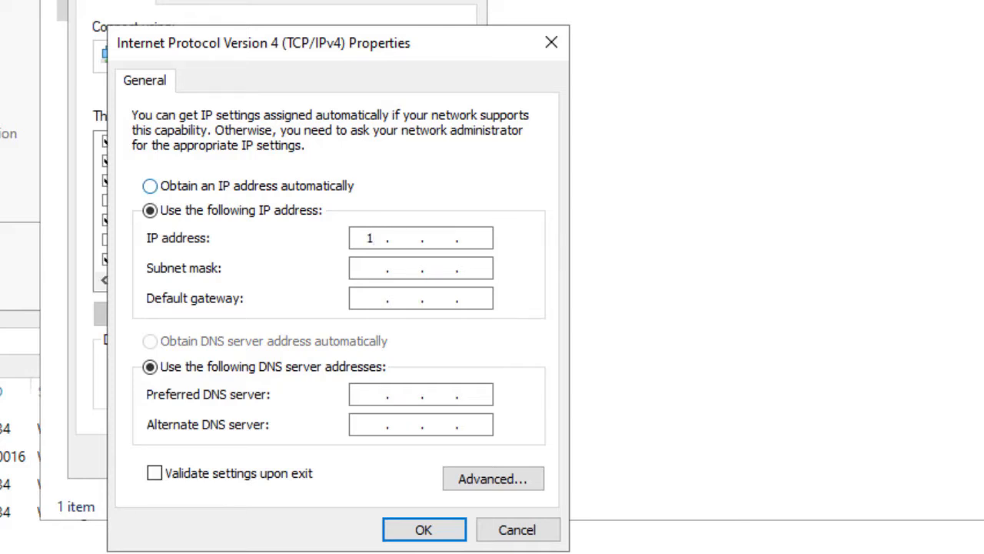
pyautogui.write('92 . 168')
pyautogui.write('4 . 250')
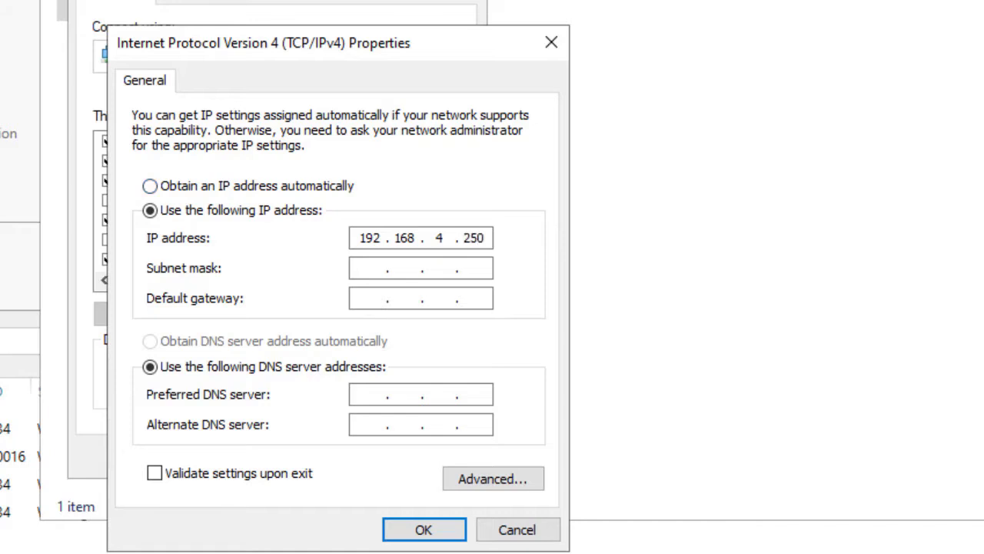
pyautogui.press('Tab')
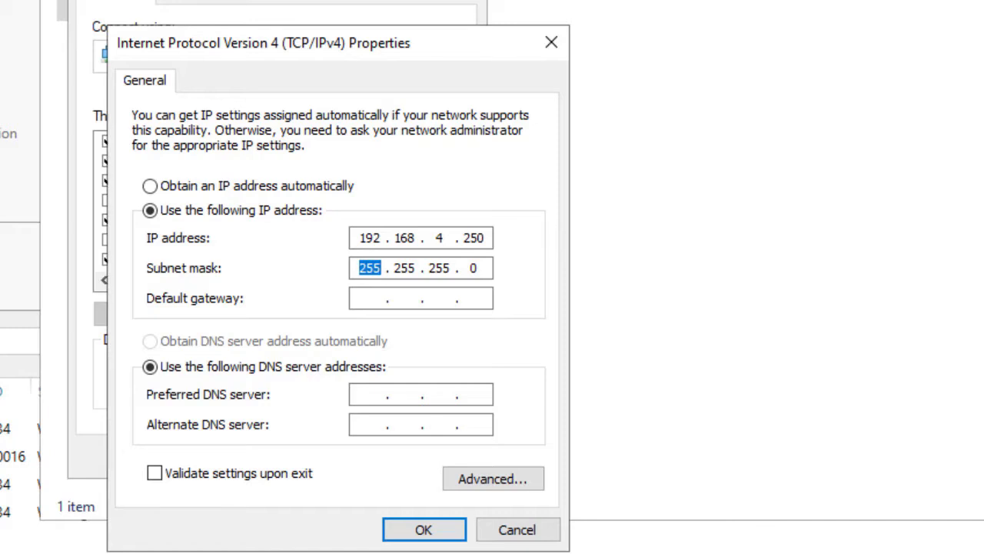
# Set the preferred DNS server to 192.168.4.250 and accept the IPv4 settings.
pyautogui.click(371, 394)
pyautogui.write('192.')
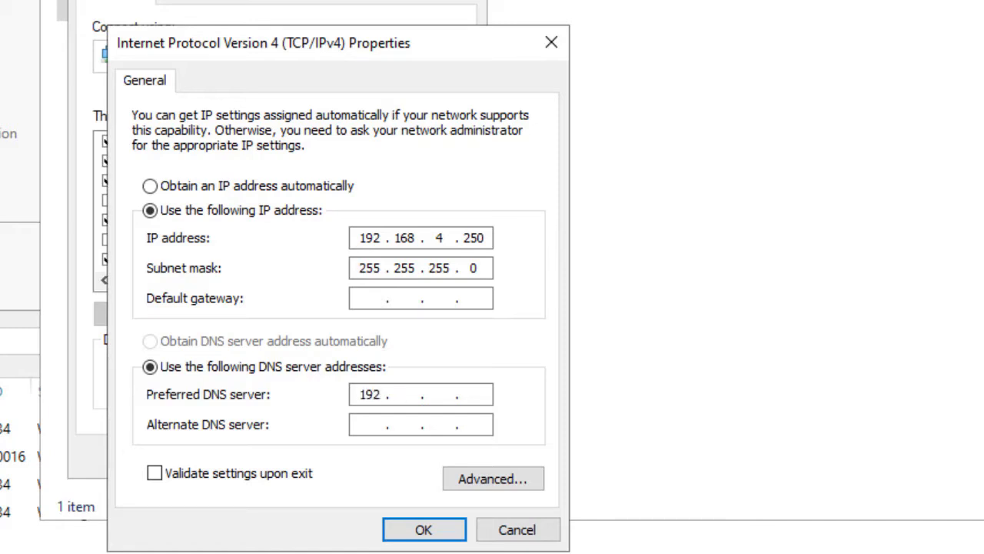
pyautogui.write('168.4.250')
pyautogui.press('Return')
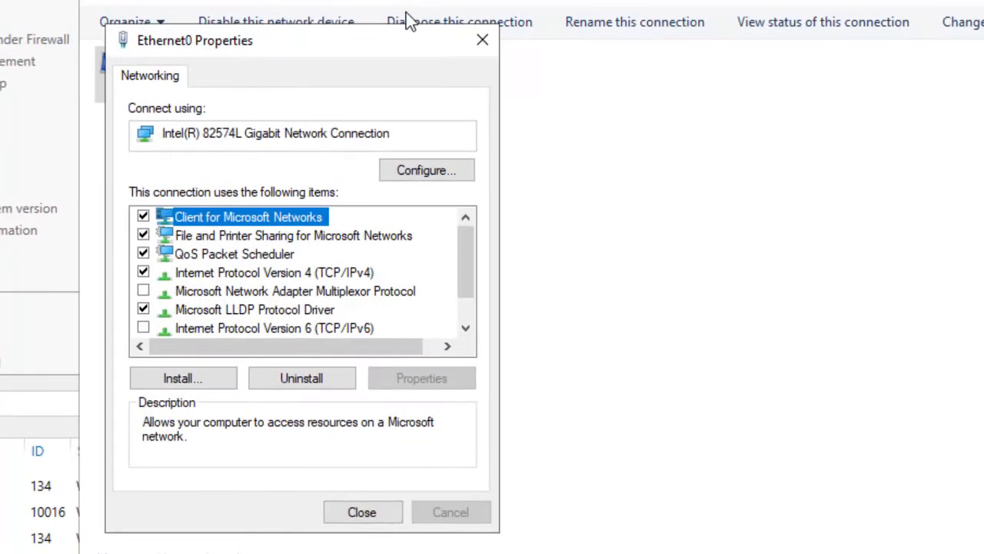
# Close the Ethernet0 properties and Network Connections windows, and refresh the local server information in Server Manager.
pyautogui.press('Return')
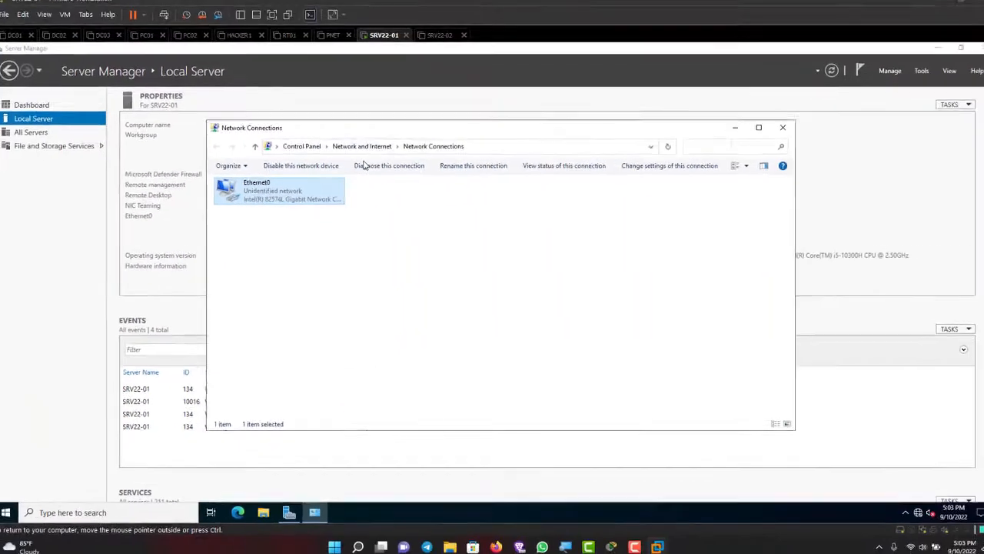
pyautogui.click(783, 128)
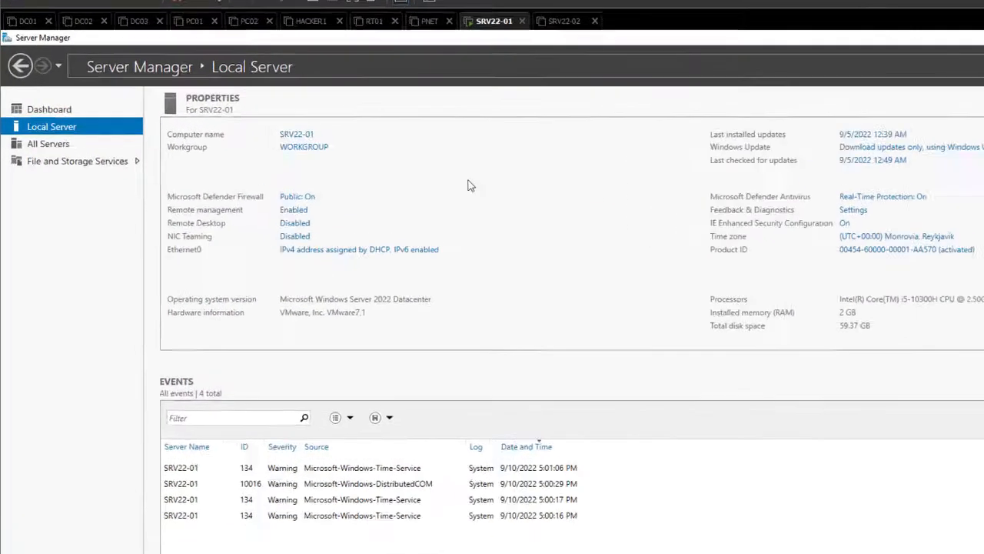
pyautogui.click(821, 76)
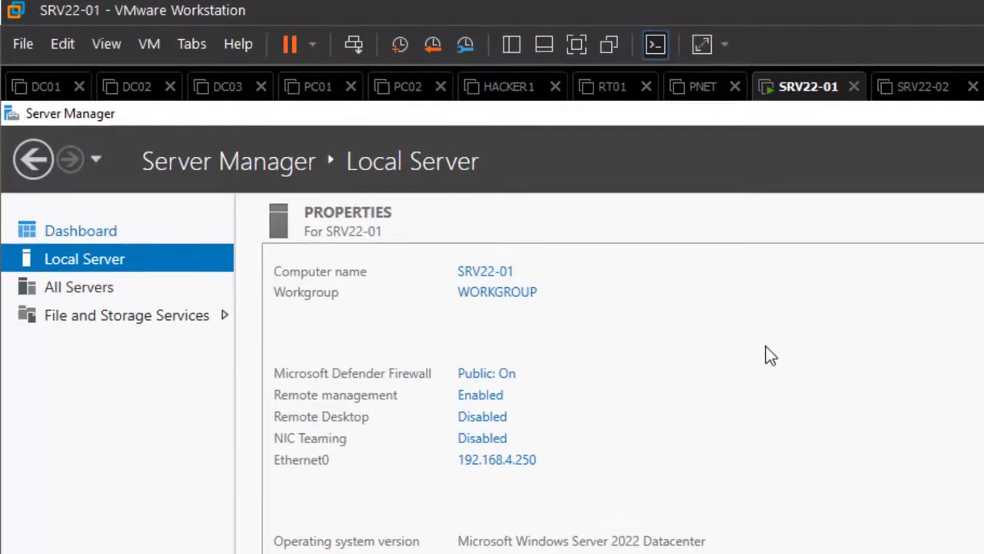
pyautogui.press('Up')
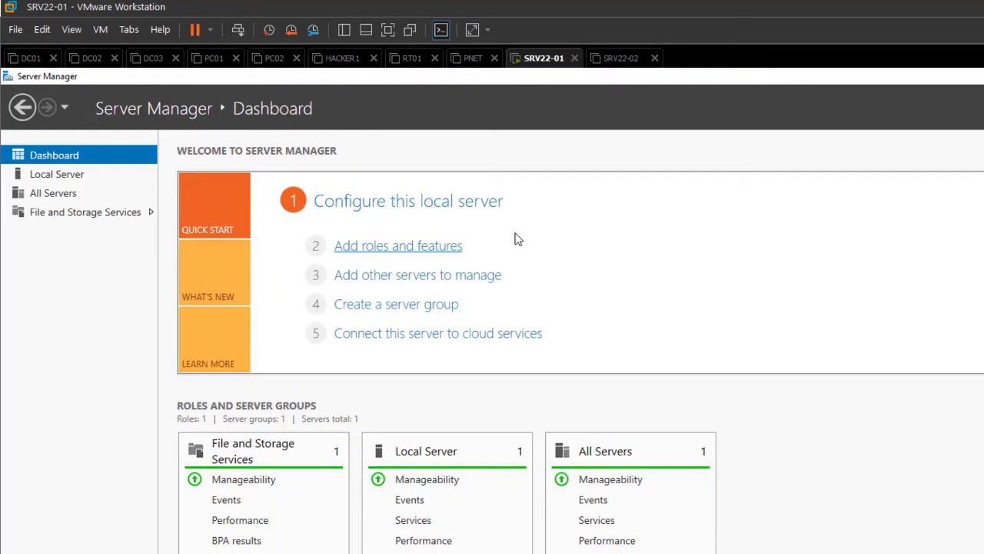
pyautogui.click(457, 244)
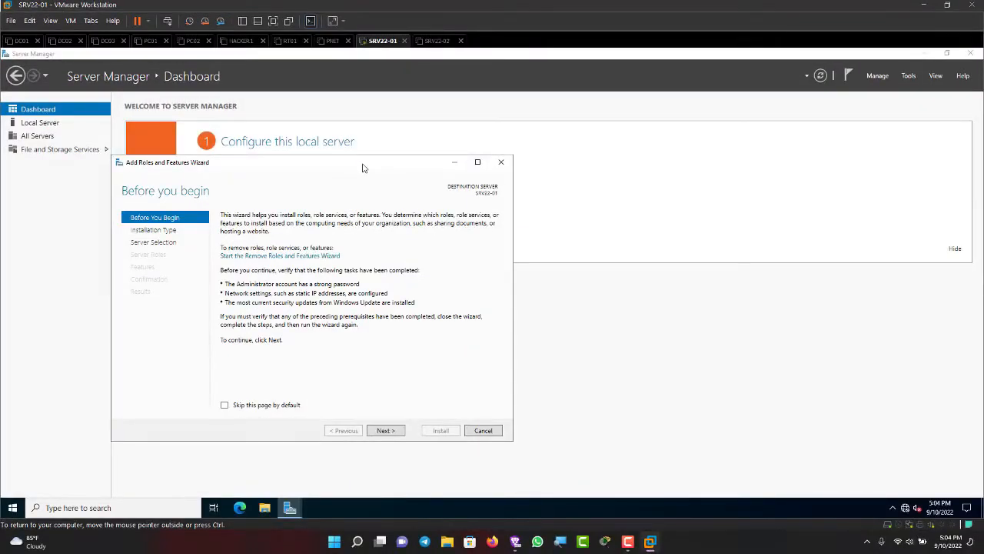
pyautogui.click(501, 162)
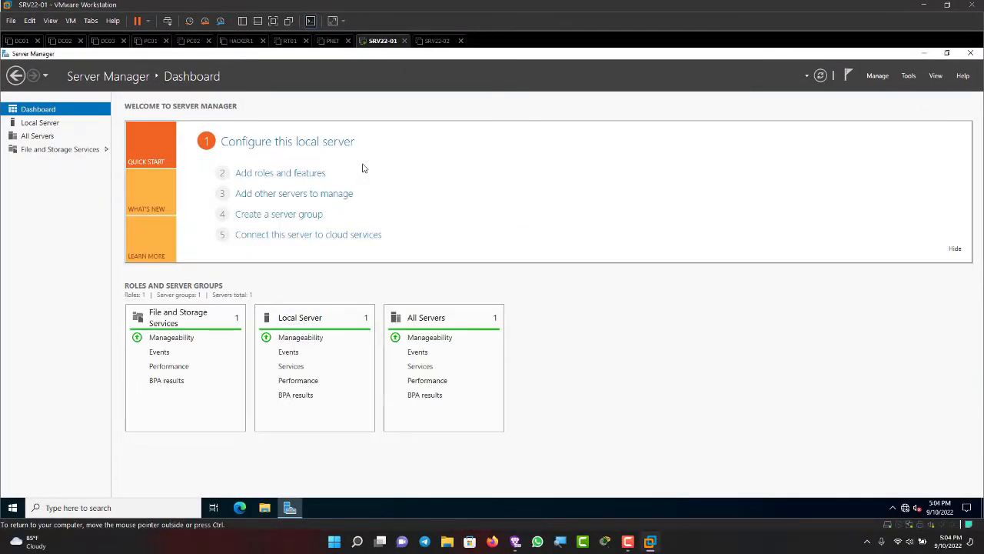
# Start adding roles and features with a role-based or feature-based installation and SRV22-01 as the destination server.
pyautogui.click(877, 75)
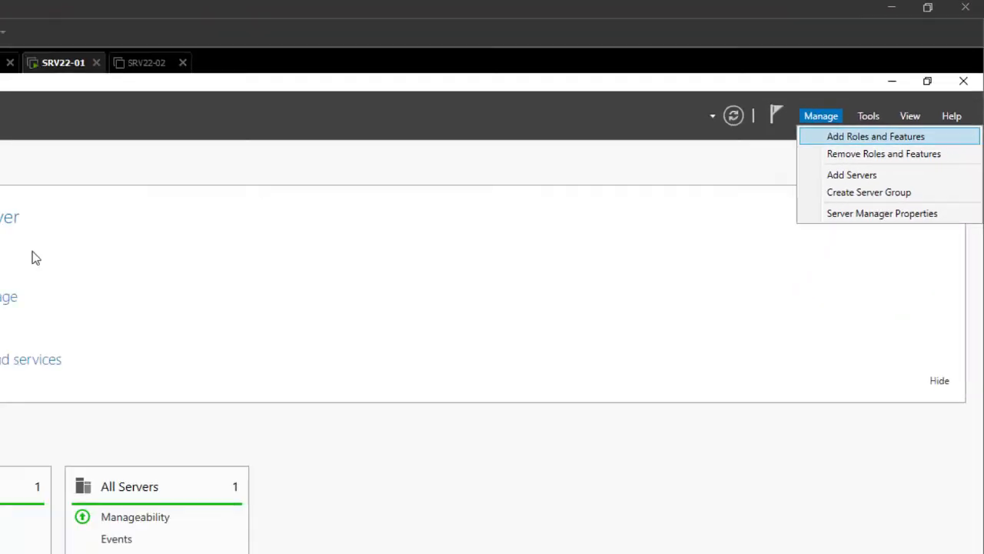
pyautogui.click(827, 198)
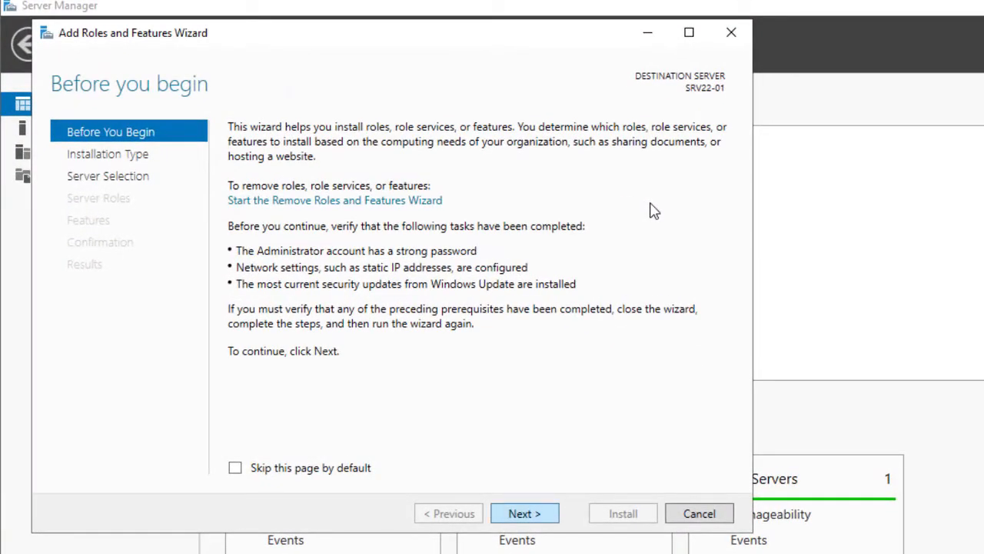
pyautogui.press('Return')
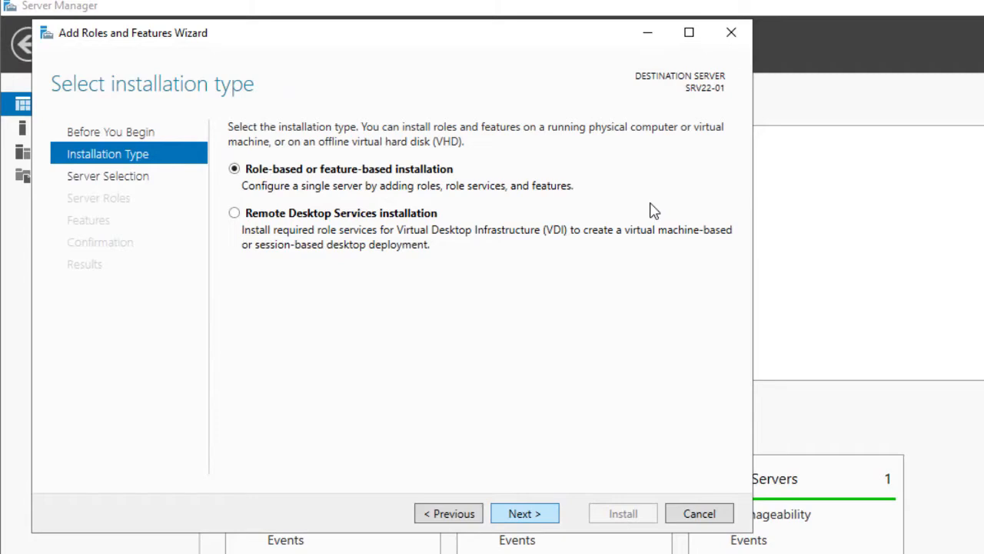
pyautogui.press('Return')
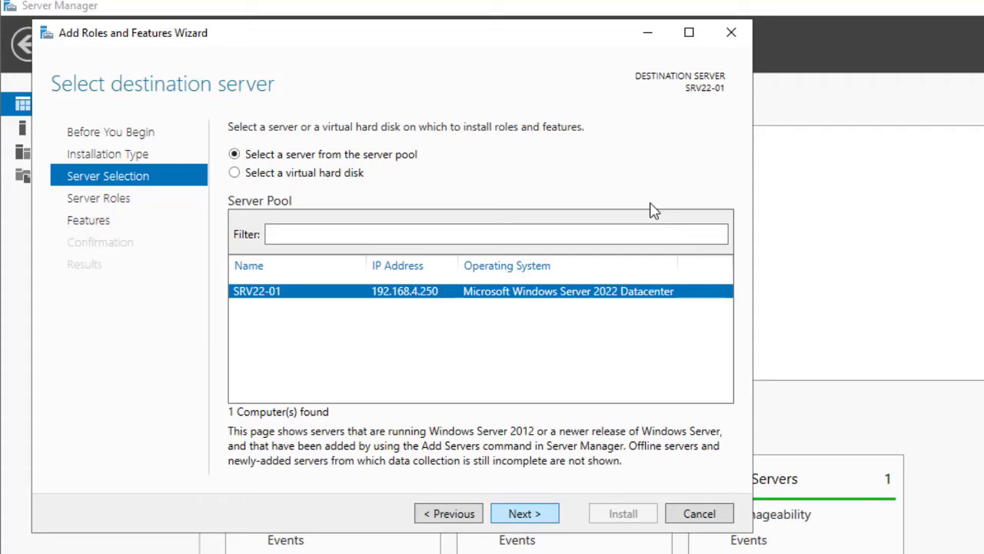
pyautogui.press('Return')
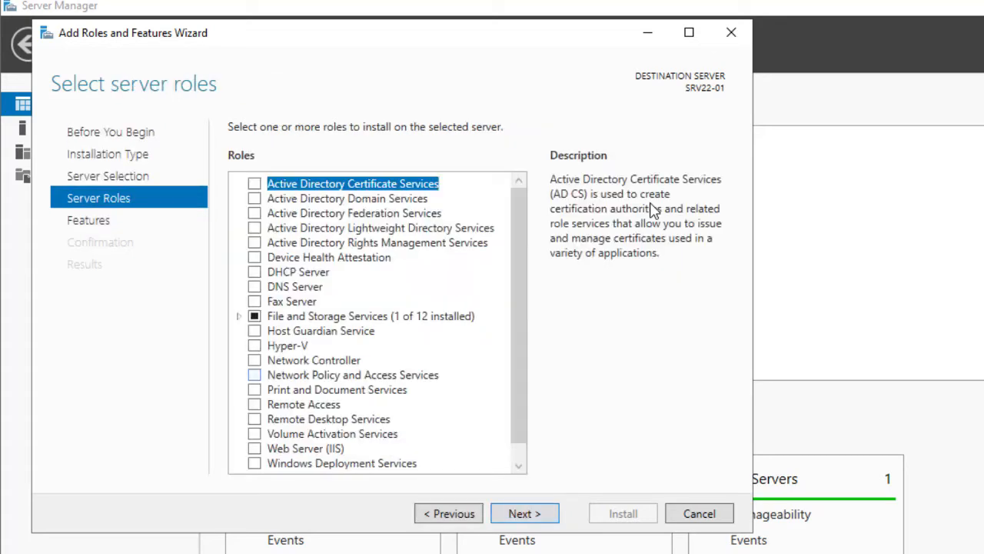
# Select the Active Directory Domain Services role with its required features and management tools, and proceed to the installation confirmation.
pyautogui.scroll(-2, 377, 323)
pyautogui.scroll(1, 377, 323)
pyautogui.click(254, 198)
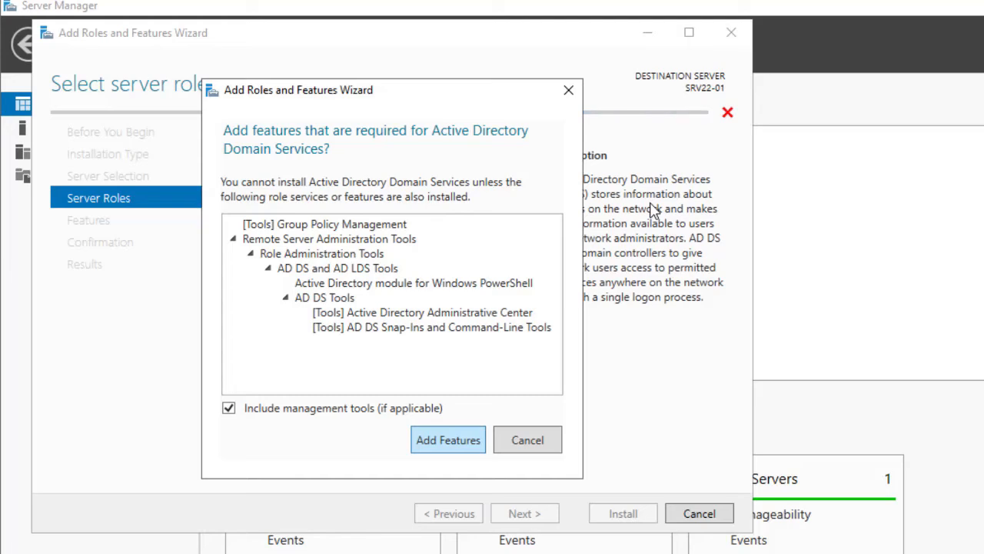
pyautogui.press('Return')
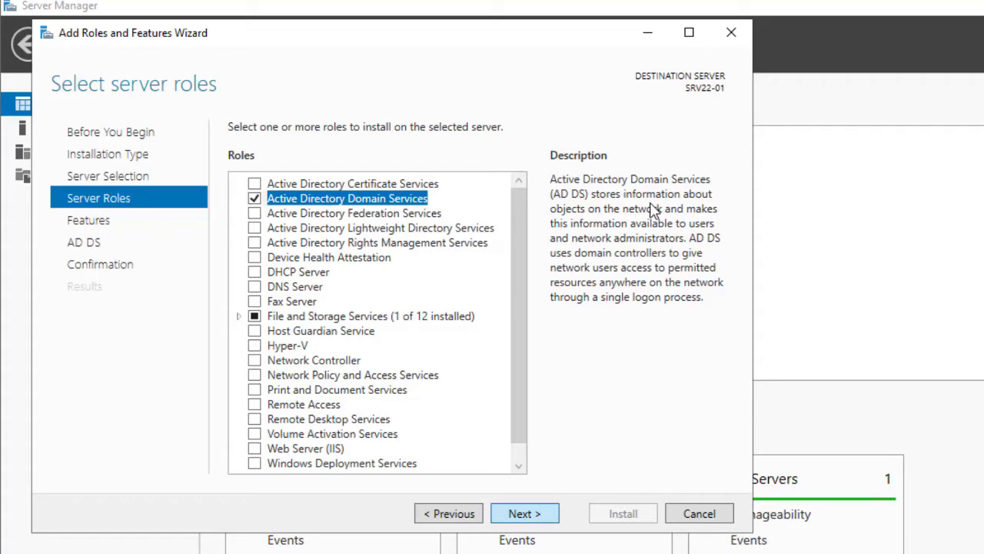
pyautogui.press('Return')
pyautogui.press('Return')
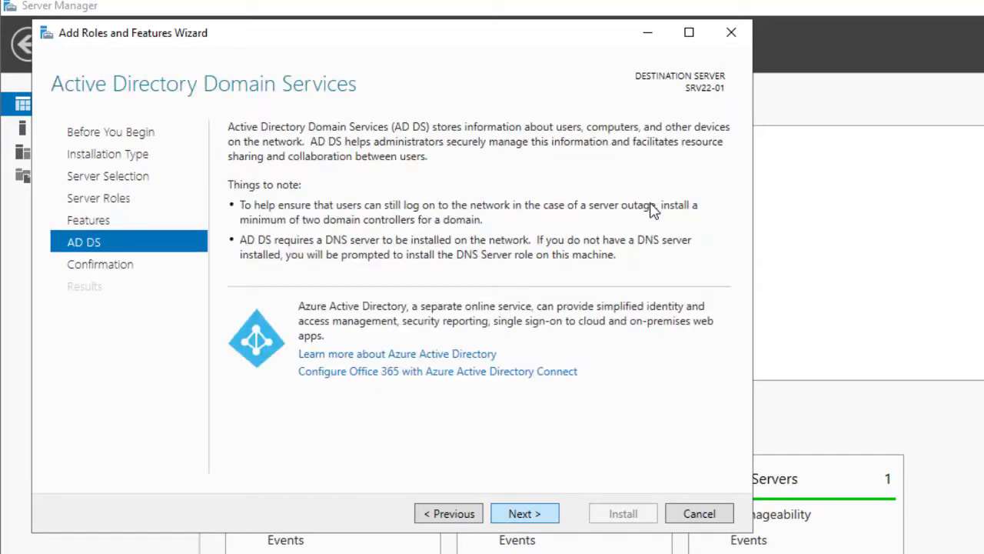
pyautogui.press('Return')
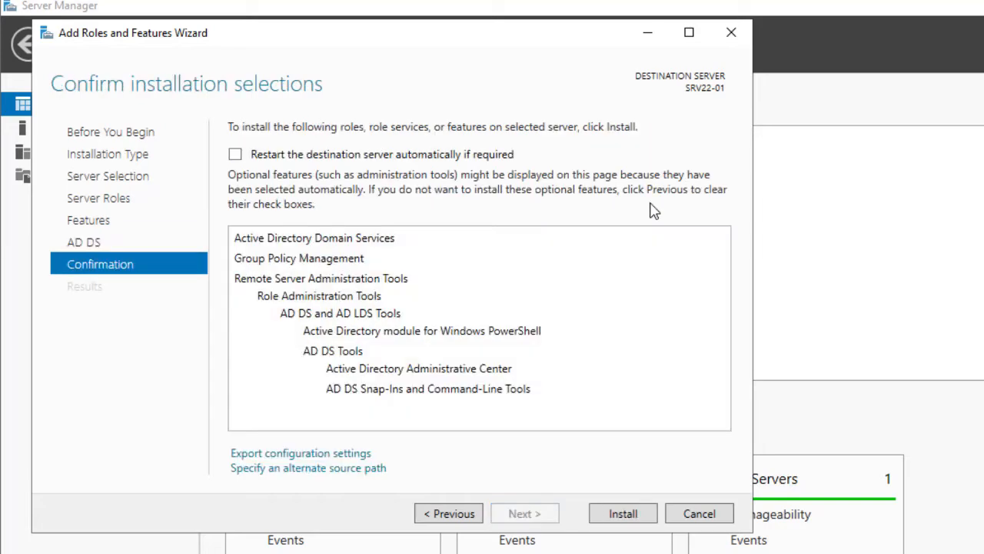
# Allow automatic restart of the destination server and install the selected Active Directory Domain Services role and tools.
pyautogui.press('space')
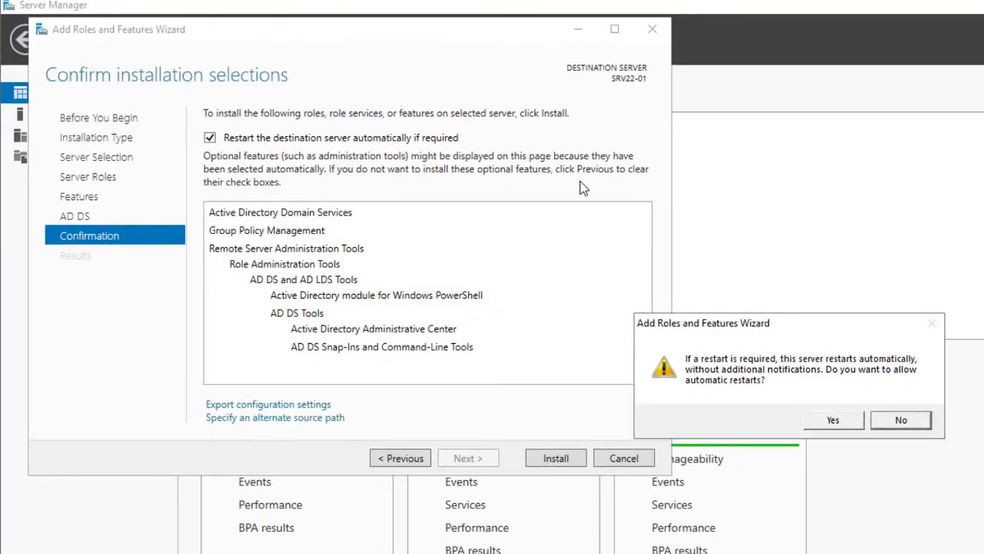
pyautogui.press('Return')
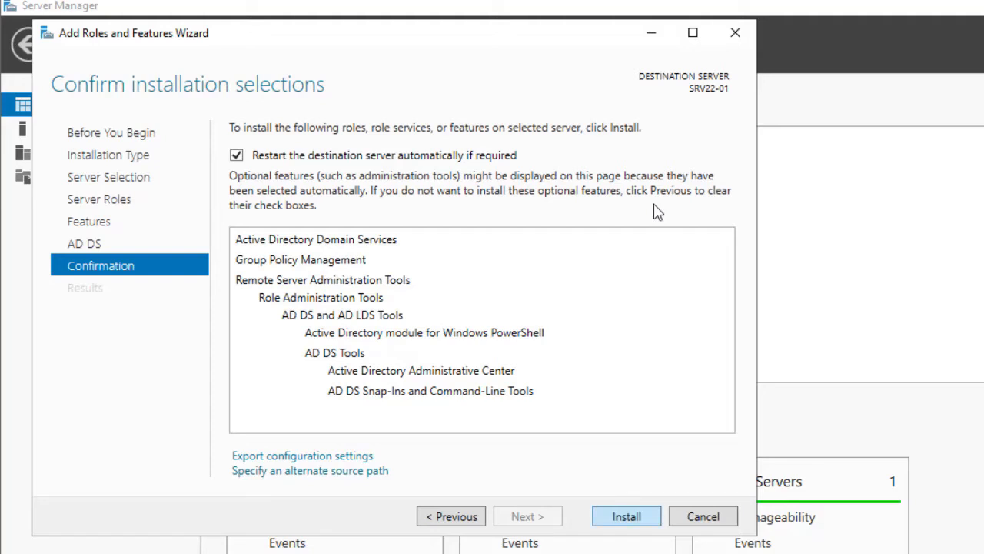
pyautogui.press('Return')
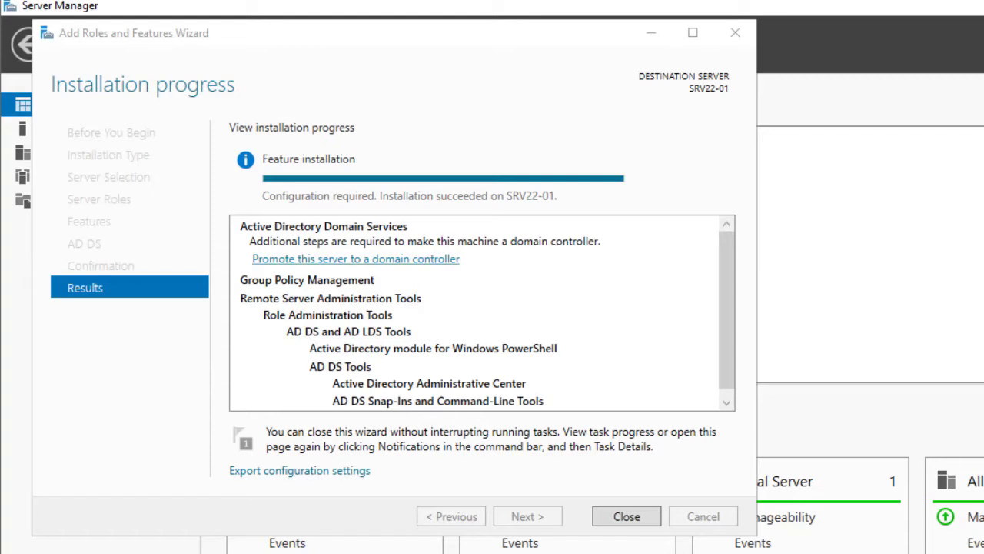
pyautogui.scroll(-1, 483, 312)
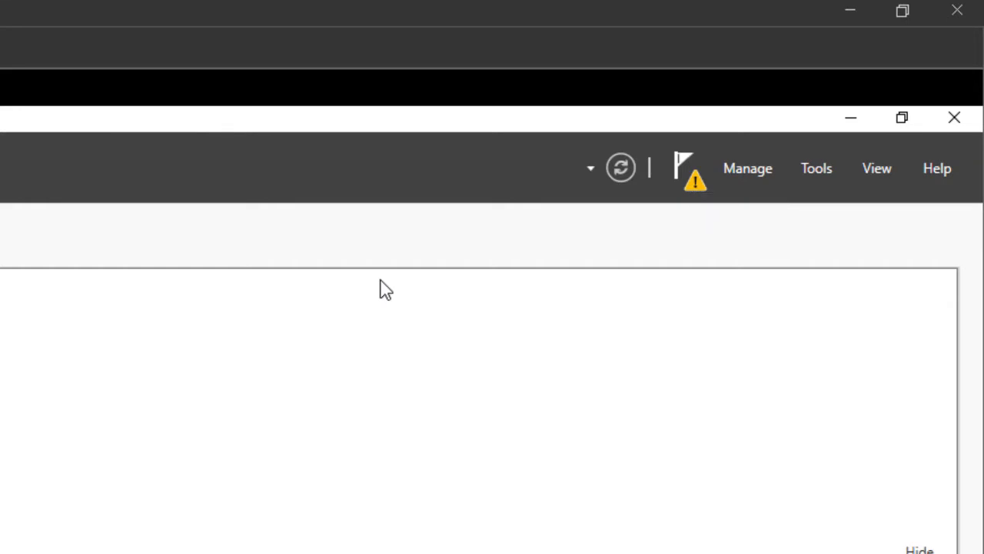
# Start promoting the server to a domain controller, adding a new forest with root domain name SIP-COMSYS.COM.
pyautogui.click(689, 169)
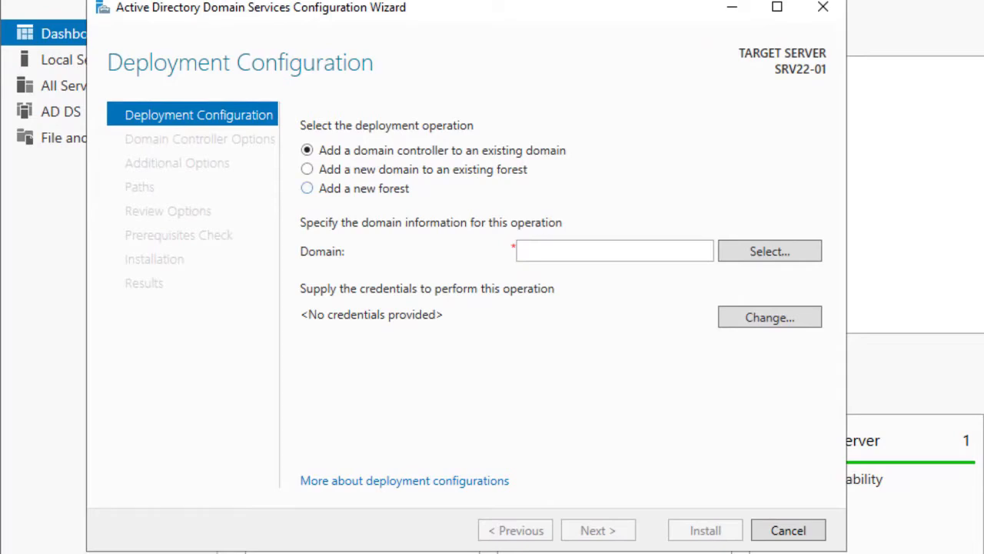
pyautogui.click(308, 188)
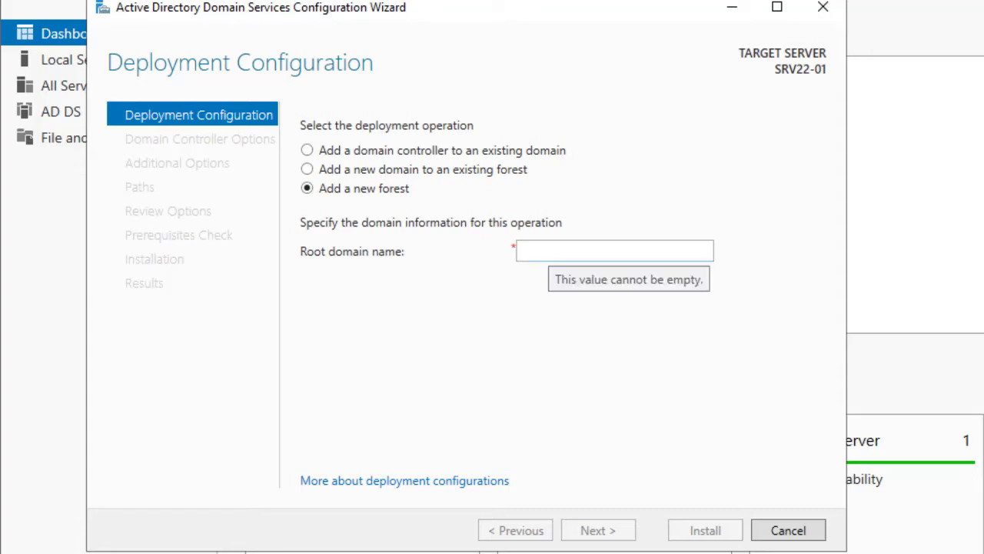
pyautogui.click(549, 250)
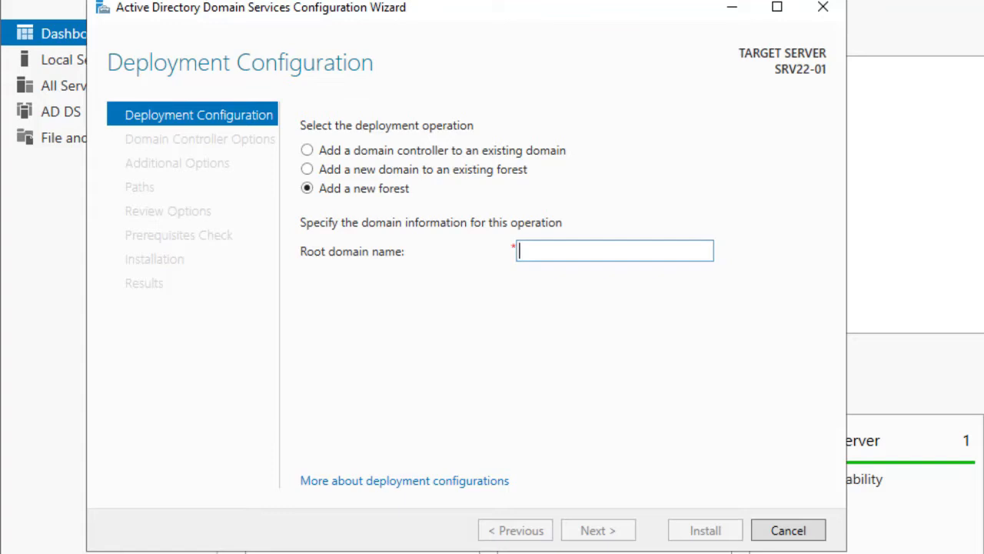
pyautogui.write('SIP')
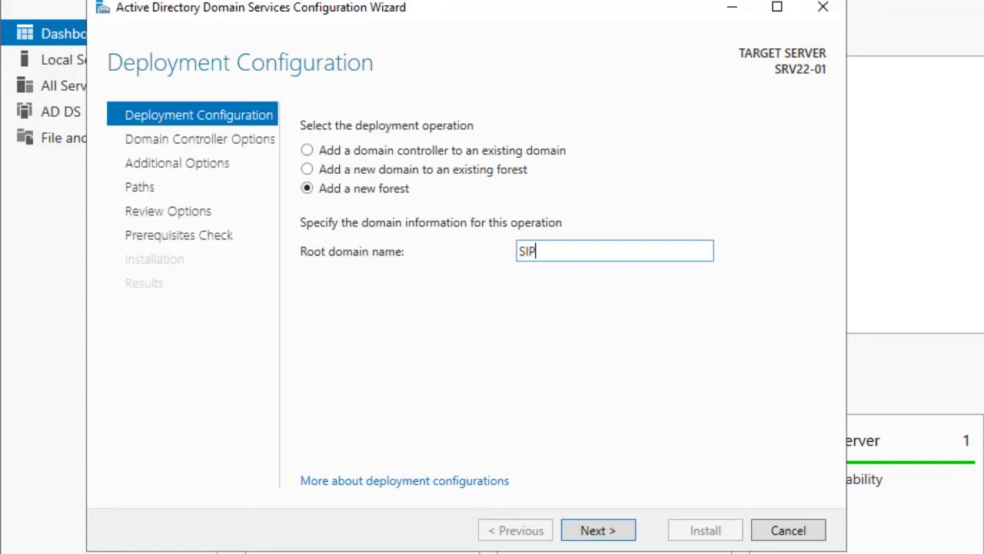
pyautogui.write('-COMSYS')
pyautogui.write('.COM')
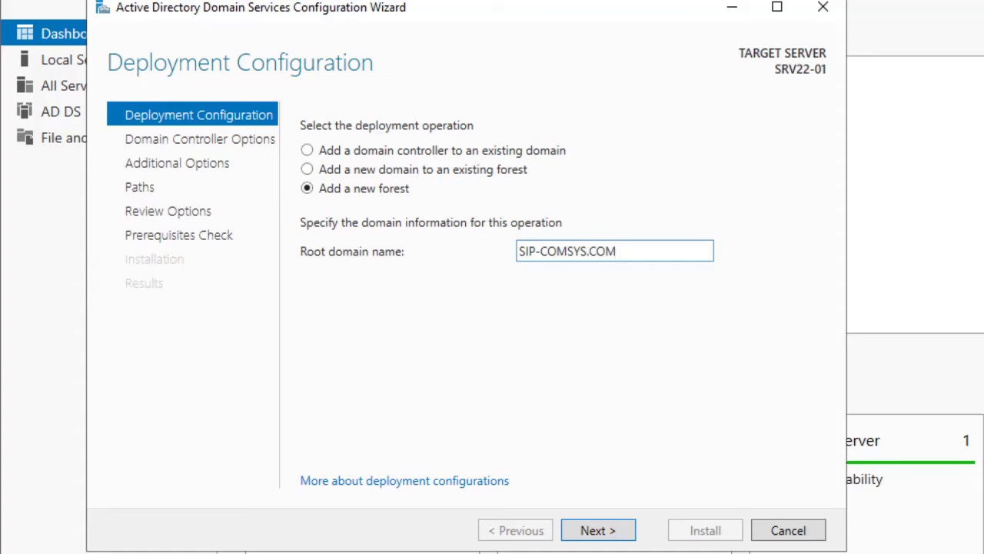
pyautogui.press('Return')
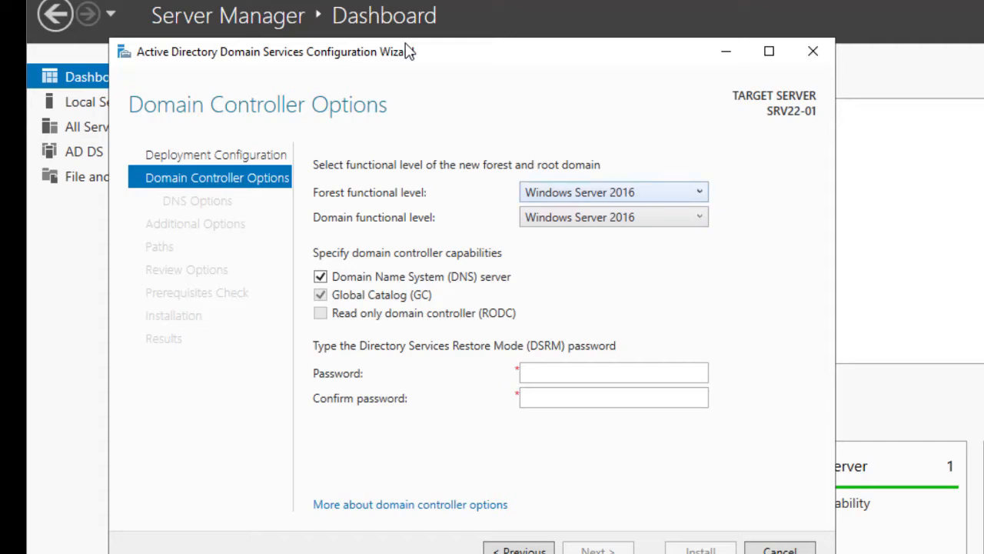
# Set both the forest functional level and the domain functional level to Windows Server 2008.
pyautogui.click(614, 193)
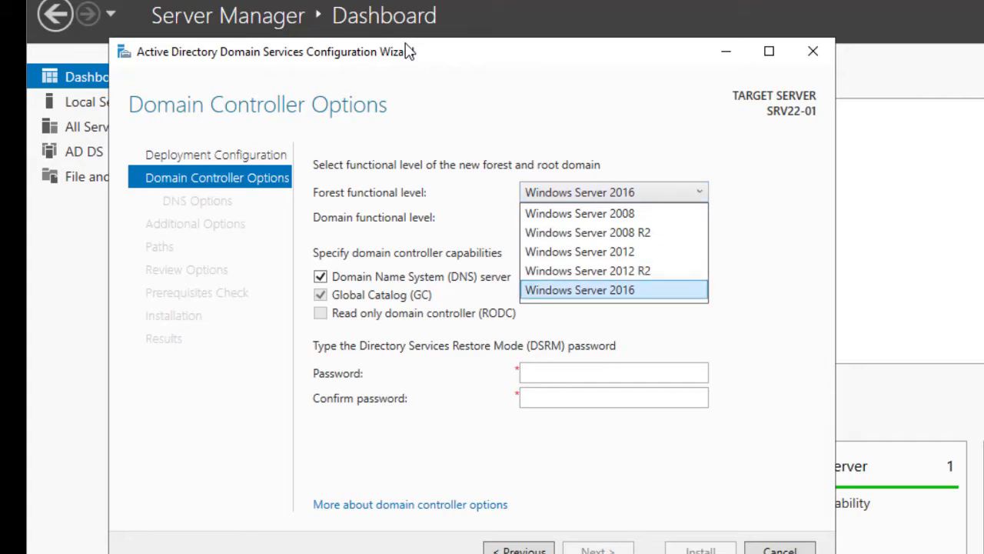
pyautogui.press('Return')
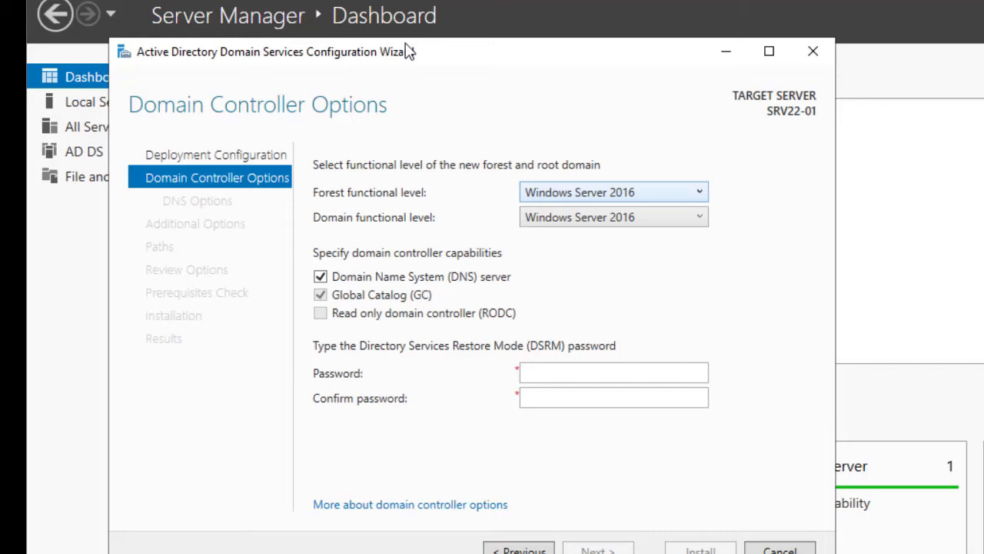
pyautogui.click(614, 192)
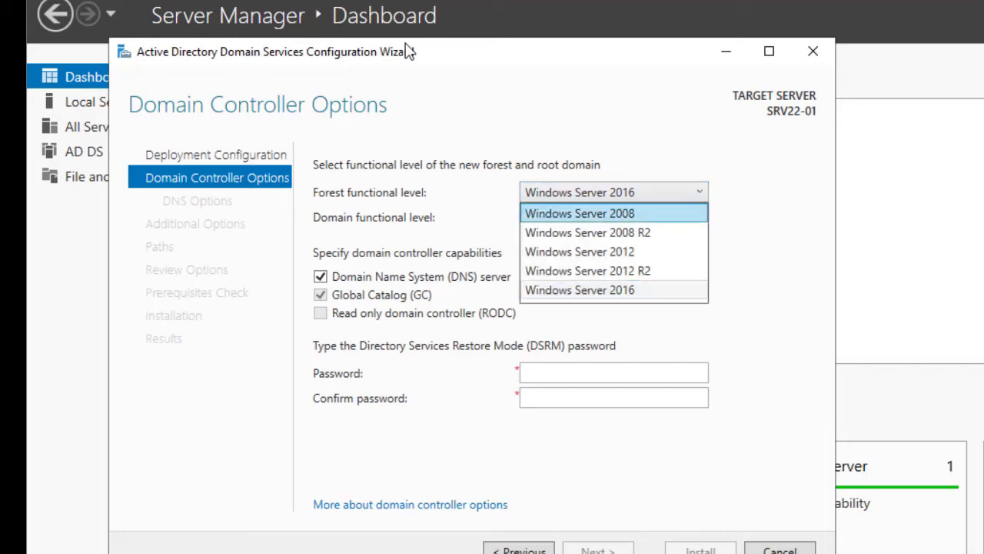
pyautogui.click(579, 213)
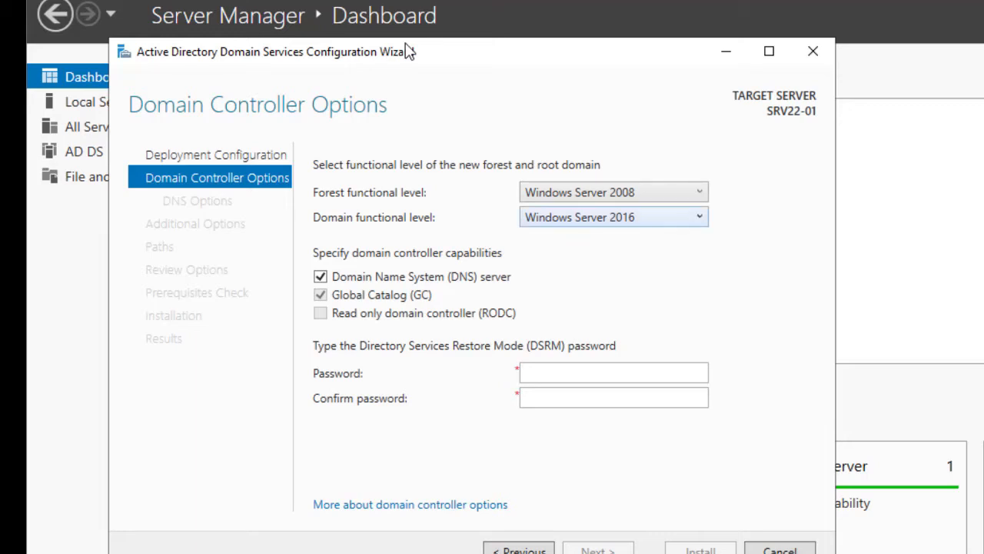
pyautogui.hotkey('alt', 'Down')
pyautogui.press('Home')
pyautogui.press('Return')
pyautogui.hotkey('alt', 'Down')
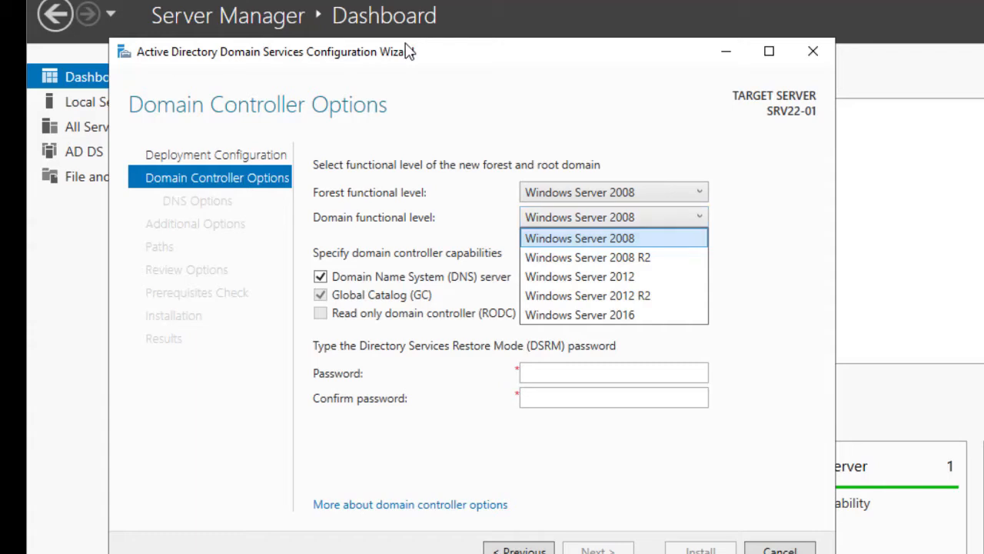
pyautogui.click(406, 44)
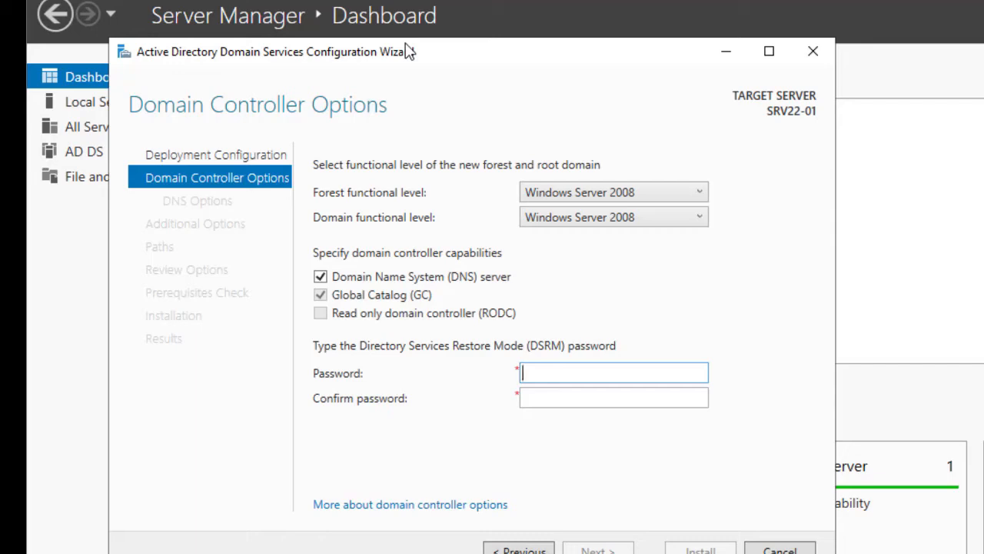
# Enter and confirm the Directory Services Restore Mode password, and proceed to the DNS options.
pyautogui.write('P@ssw0rd')
pyautogui.press('Tab')
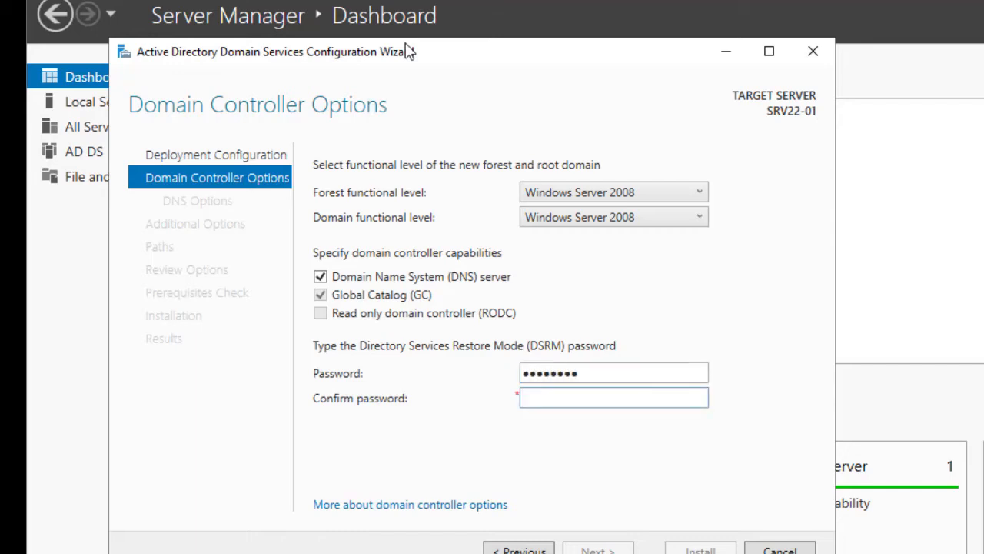
pyautogui.write('P@ssw0rd')
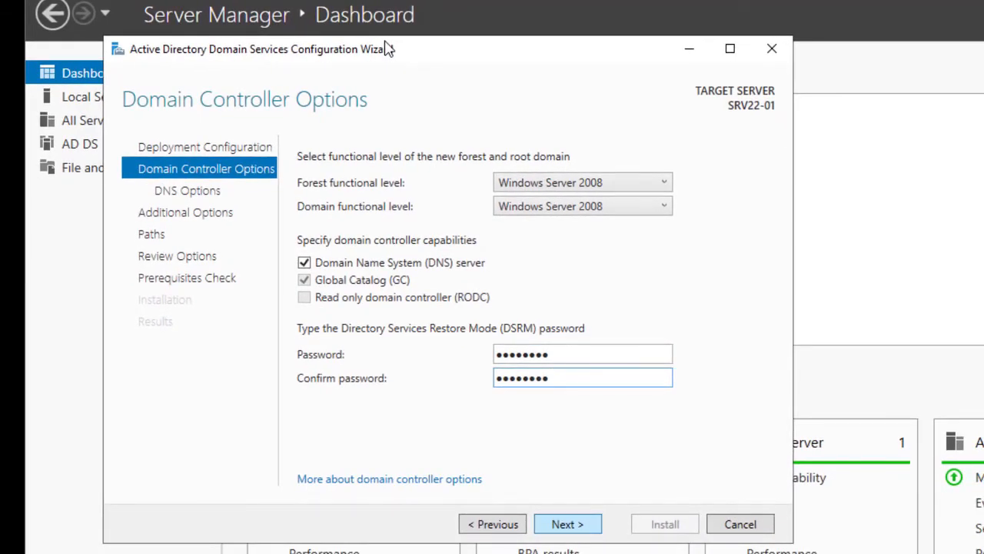
pyautogui.press('Return')
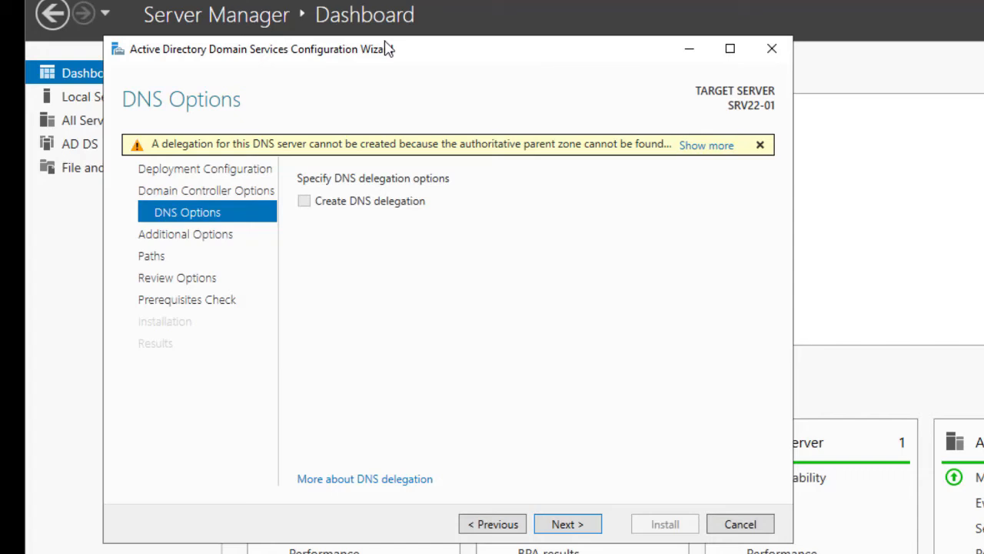
# Accept the default DNS options, NetBIOS domain name and AD DS folder paths, and proceed to the options review.
pyautogui.press('Return')
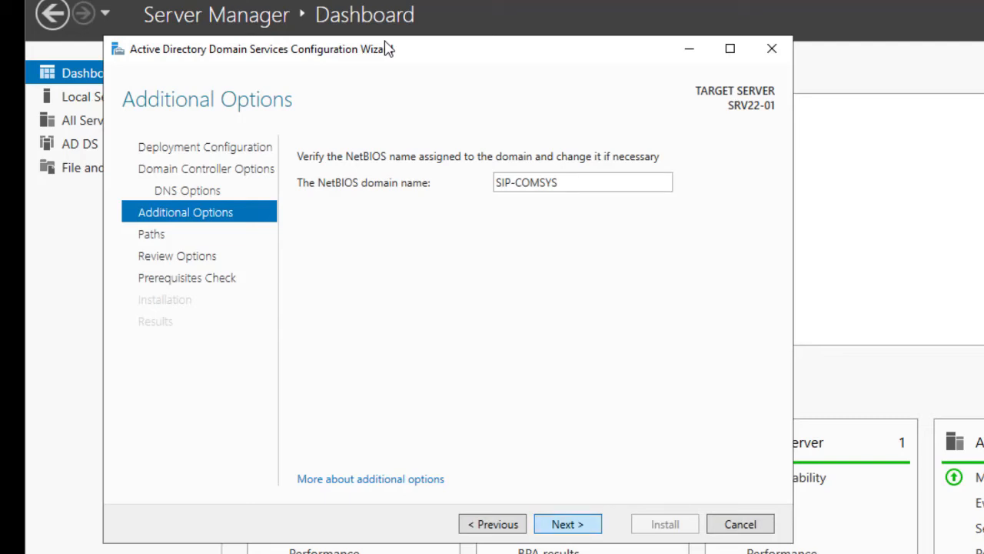
pyautogui.press('Return')
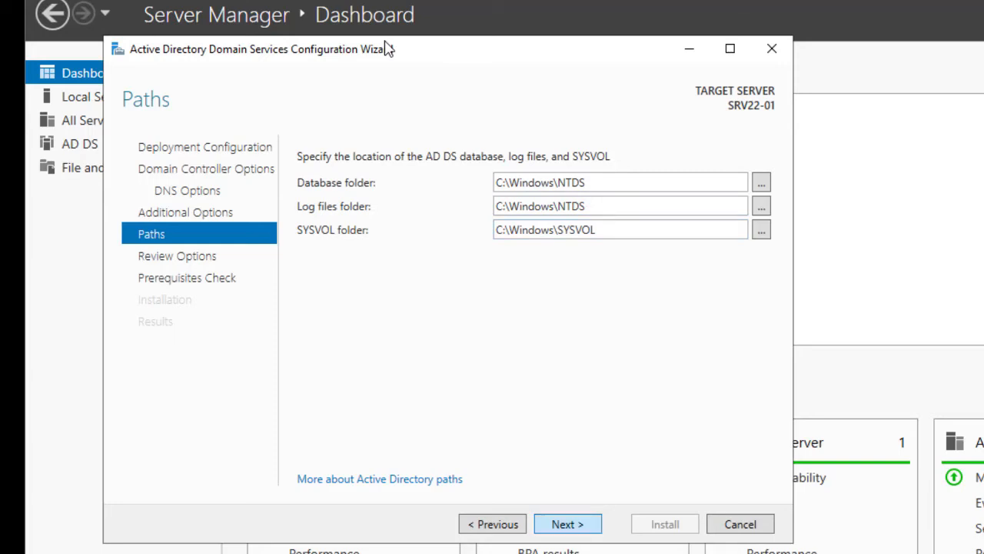
pyautogui.press('Return')
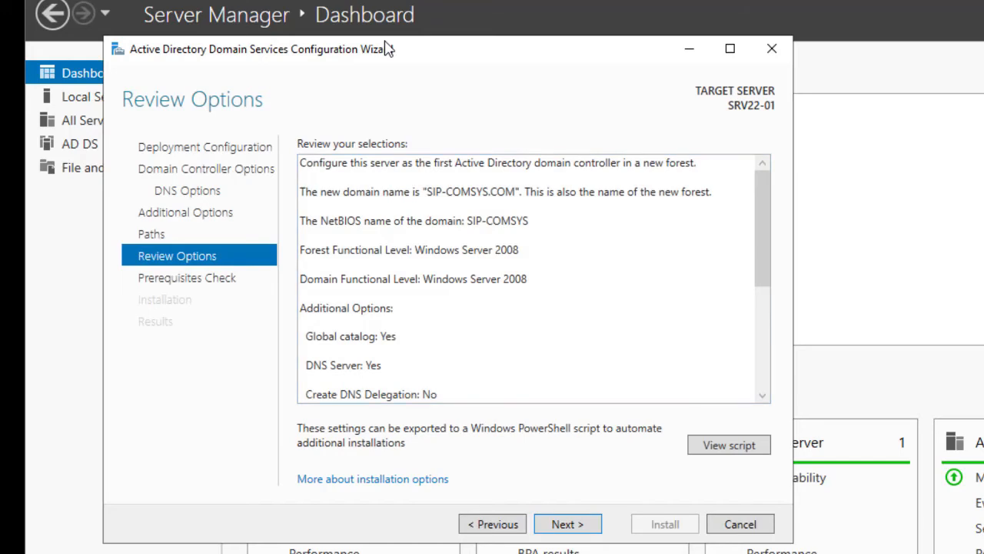
# Go back to the paths settings, look at the folder choosers for the database and SYSVOL, and return to the options review.
pyautogui.press('Return')
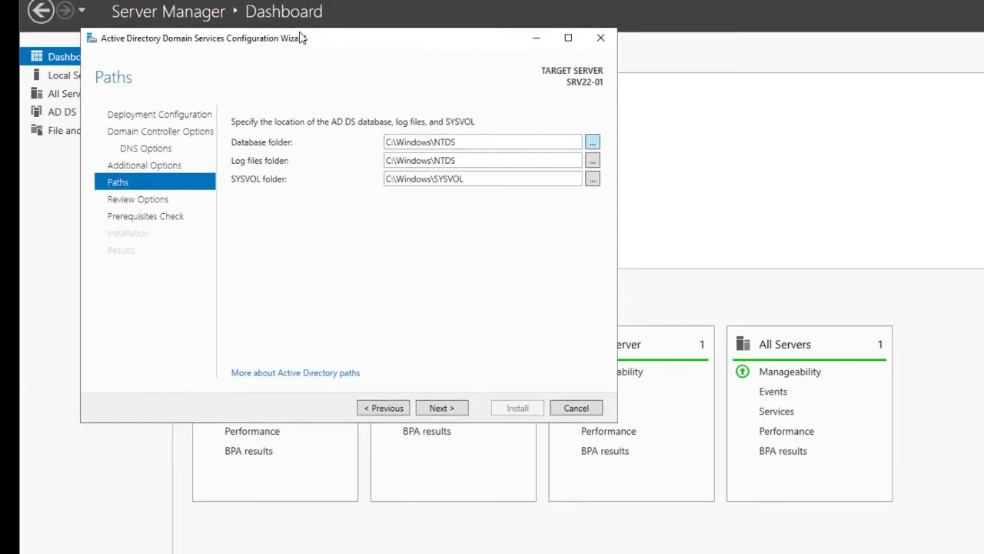
pyautogui.press('space')
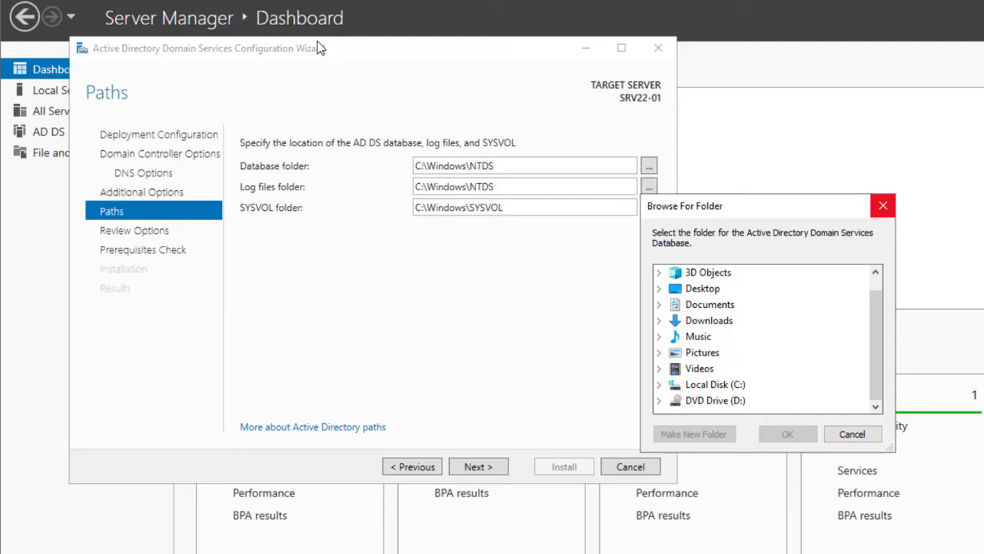
pyautogui.press('Escape')
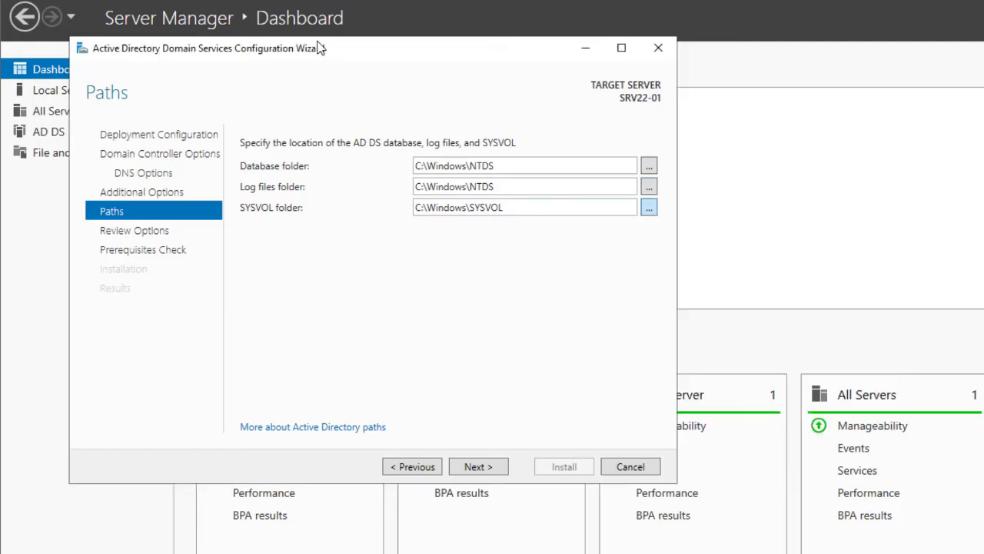
pyautogui.press('space')
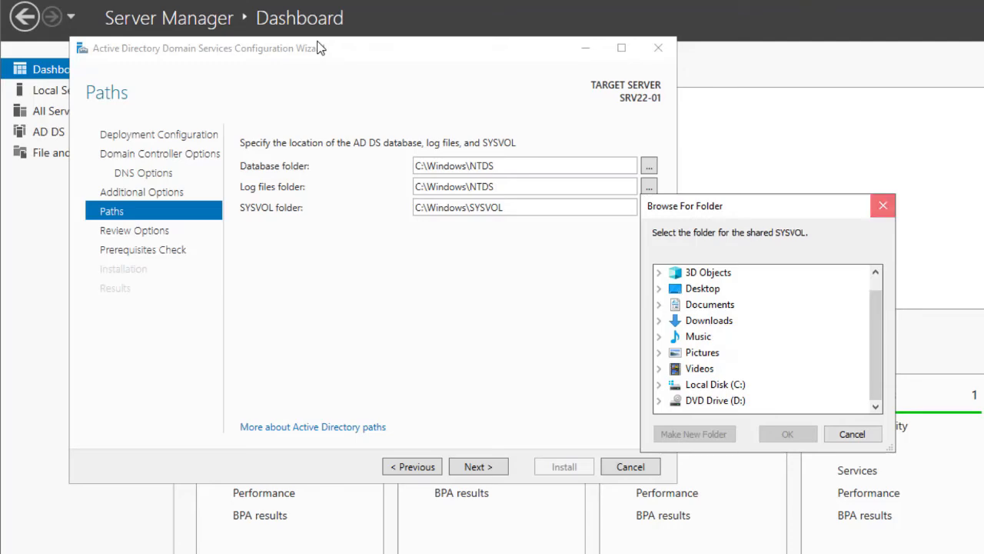
pyautogui.press('Escape')
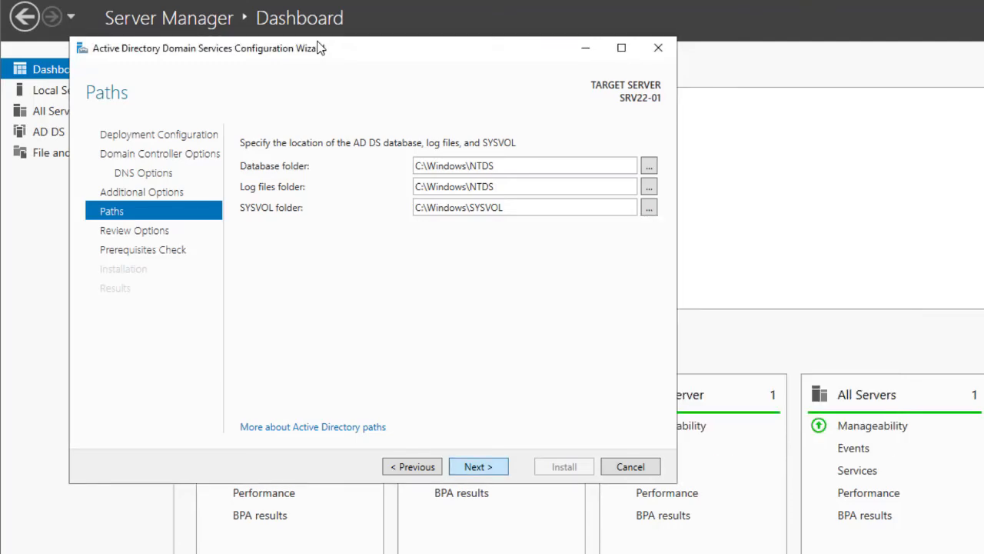
pyautogui.press('Return')
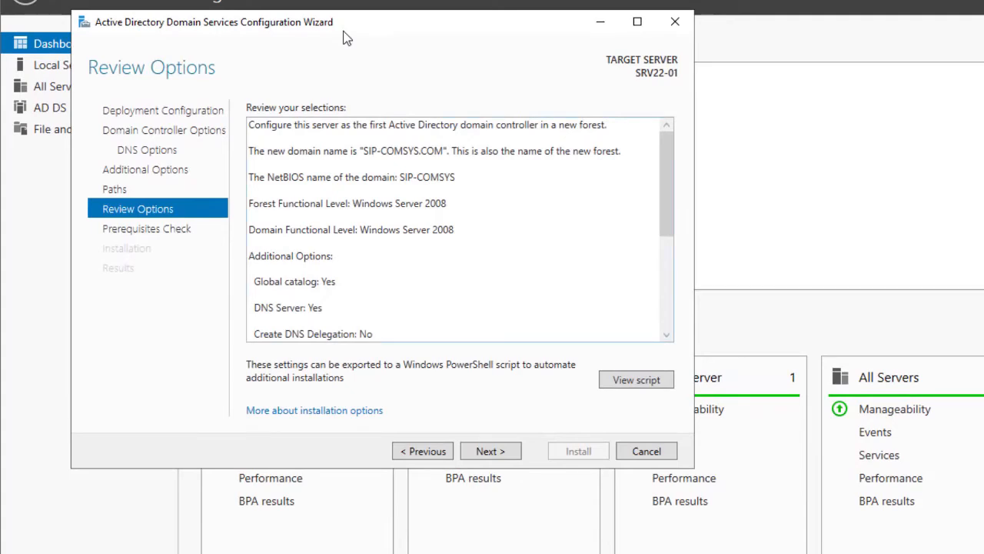
# Examine the full list of selected domain controller configuration options before continuing.
pyautogui.scroll(-5, 344, 31)
pyautogui.scroll(5, 344, 31)
pyautogui.scroll(-5, 460, 229)
pyautogui.scroll(5, 344, 31)
pyautogui.scroll(-5, 344, 32)
pyautogui.scroll(5, 344, 39)
pyautogui.scroll(-5, 346, 39)
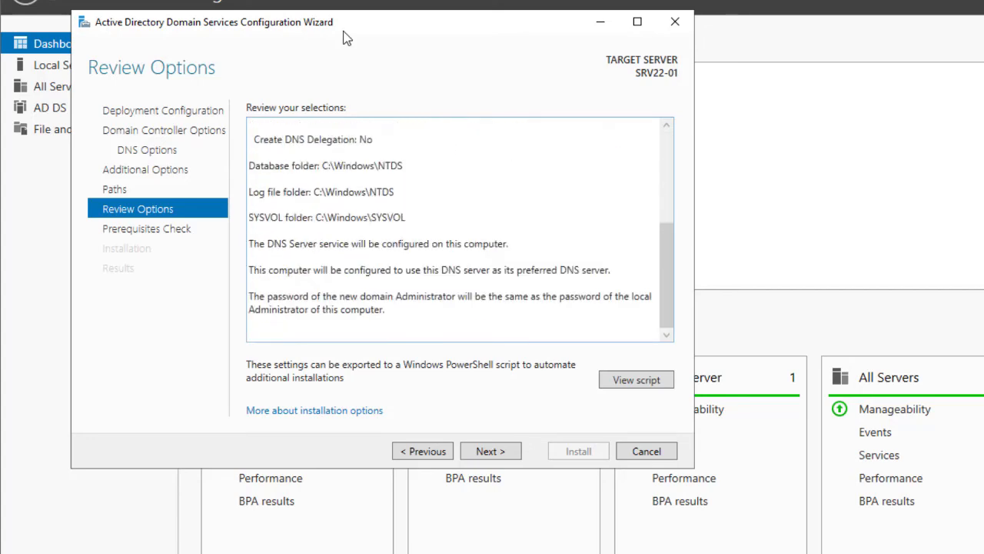
pyautogui.scroll(5, 346, 38)
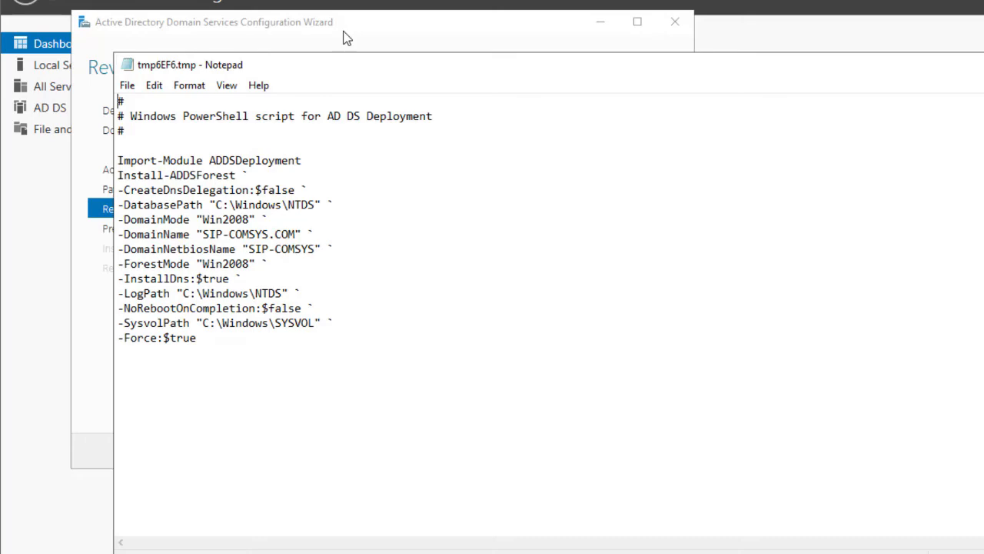
# Save the deployment script as ADDS SCRIPT in Documents, replacing the existing file, and close it.
pyautogui.click(127, 85)
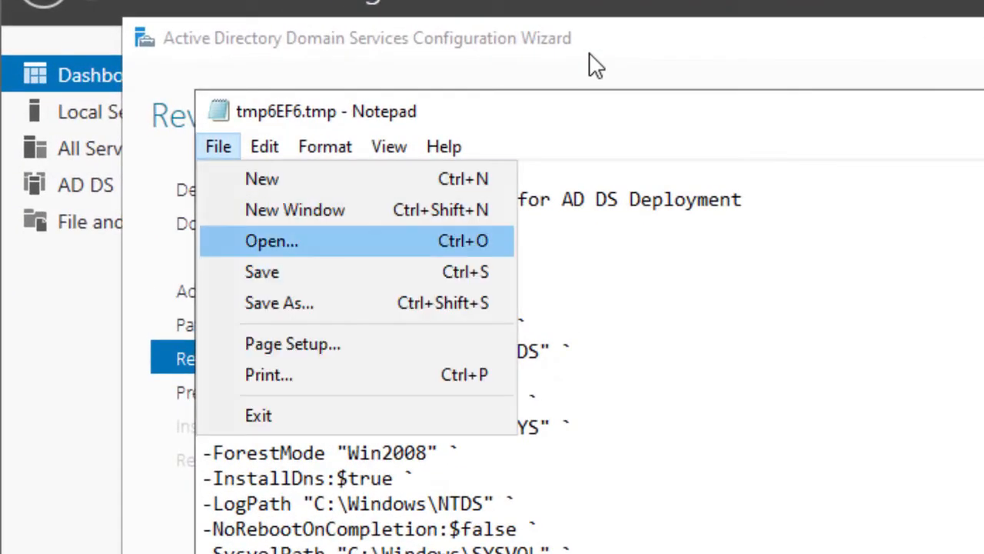
pyautogui.press('Down')
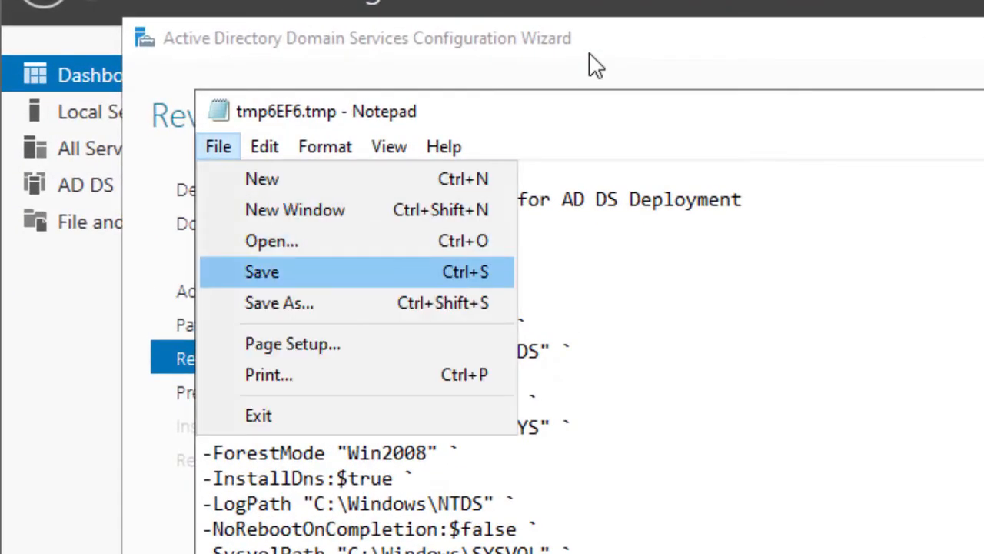
pyautogui.press('Down')
pyautogui.press('Return')
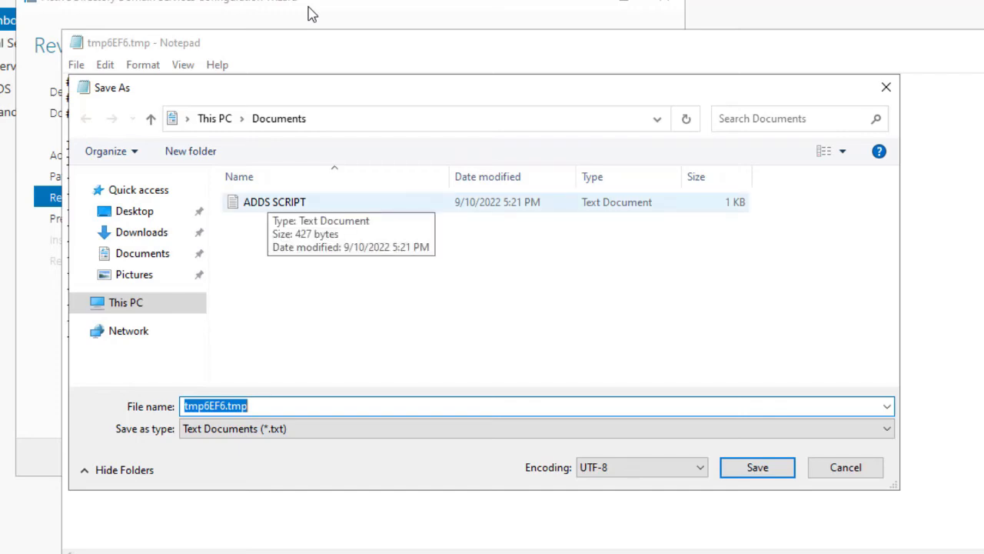
pyautogui.click(268, 201)
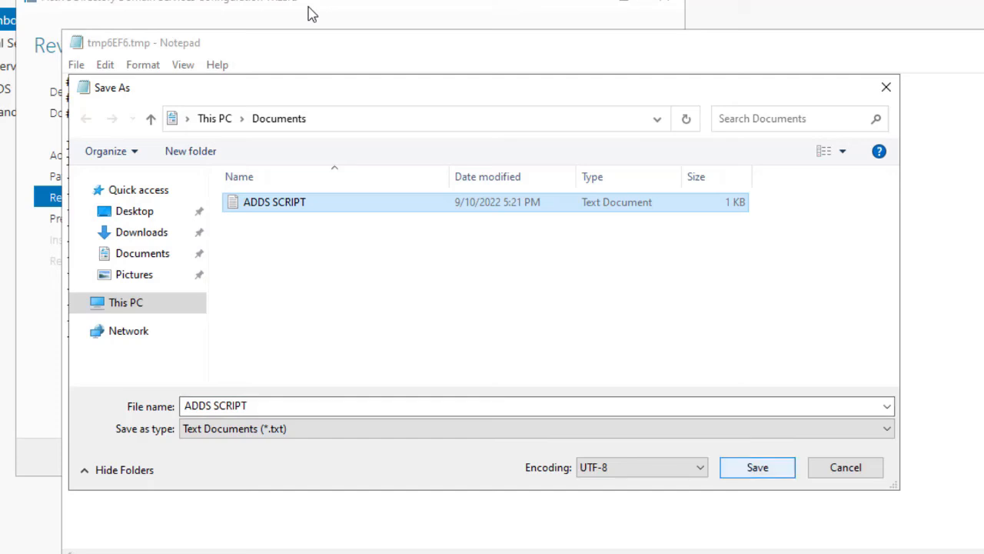
pyautogui.press('Return')
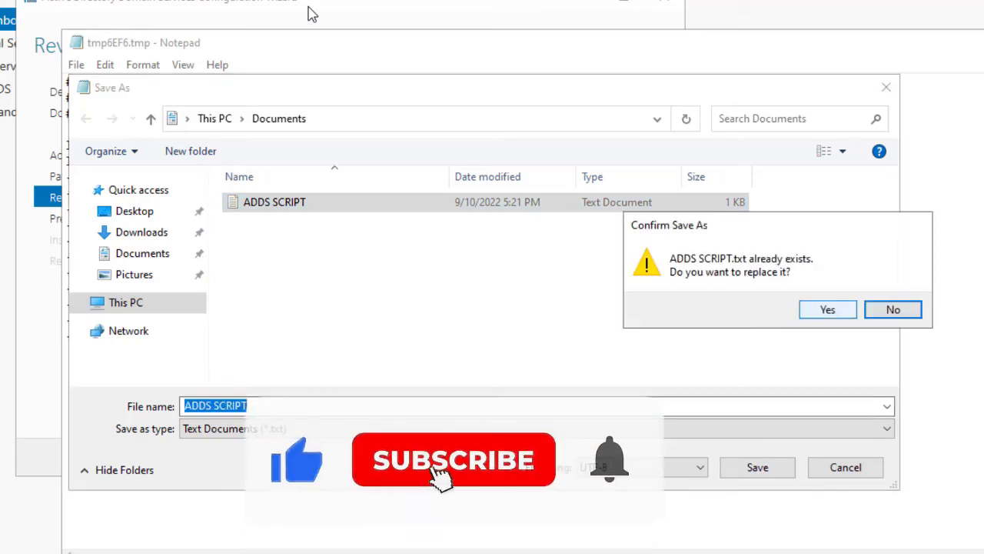
pyautogui.press('Left')
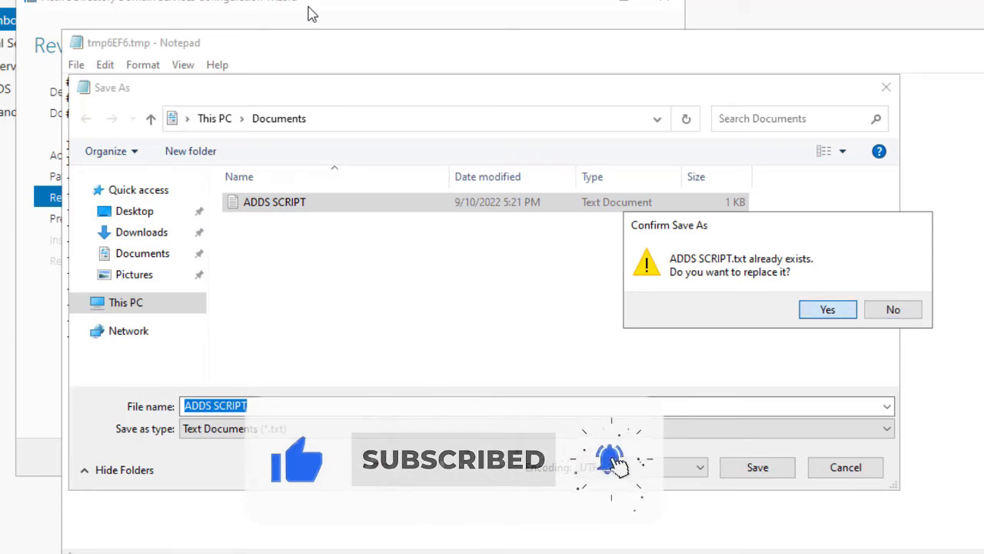
pyautogui.press('Return')
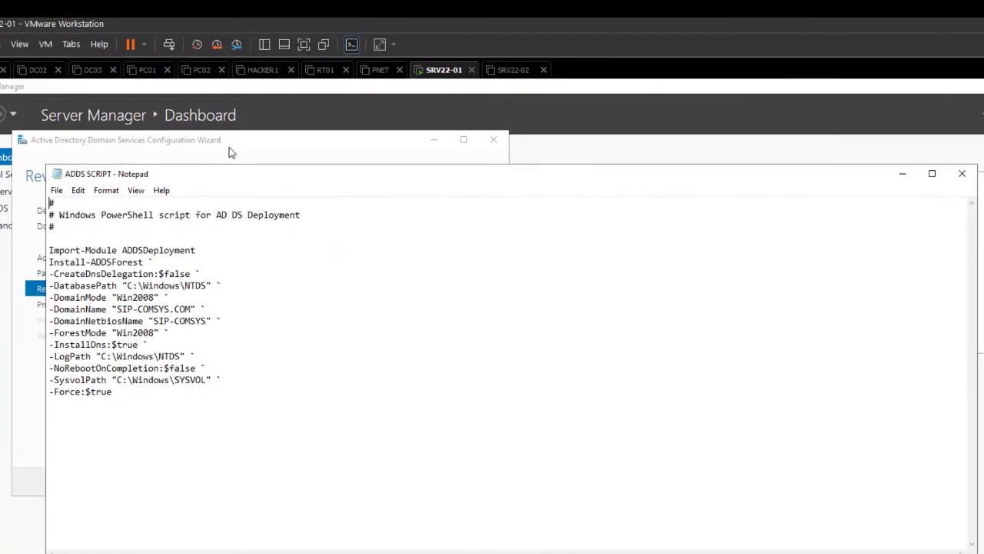
pyautogui.click(962, 173)
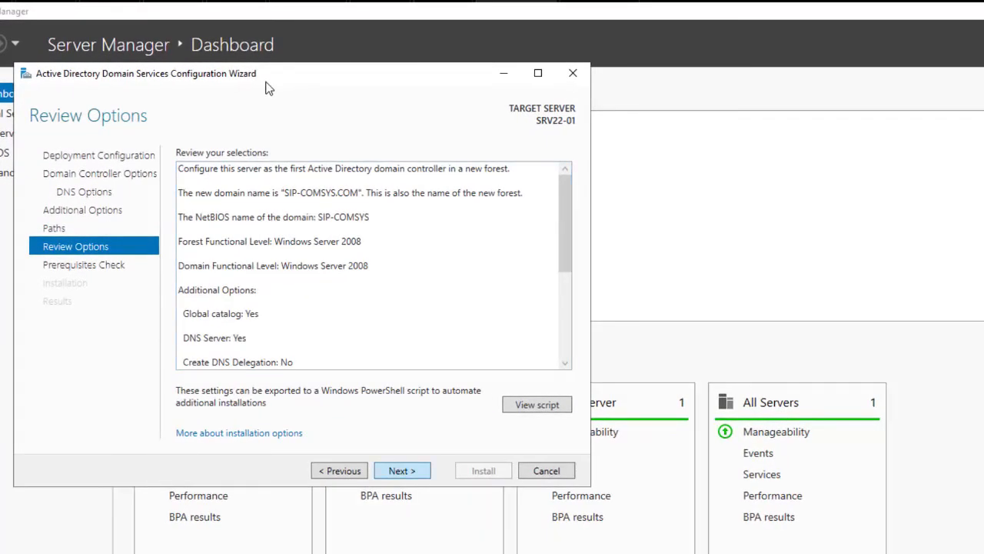
# Run the prerequisites check and start the installation that promotes the server to a domain controller.
pyautogui.press('Return')
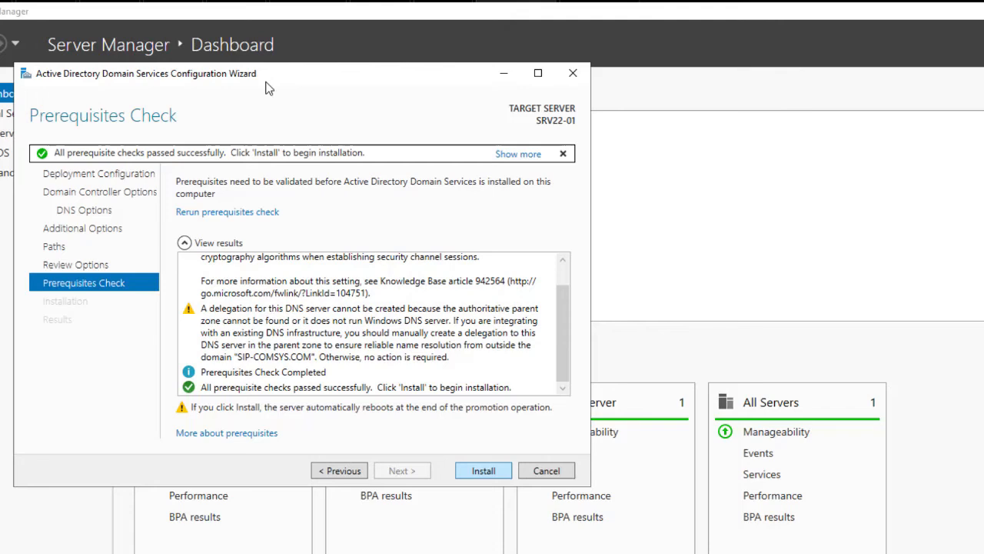
pyautogui.press('Return')
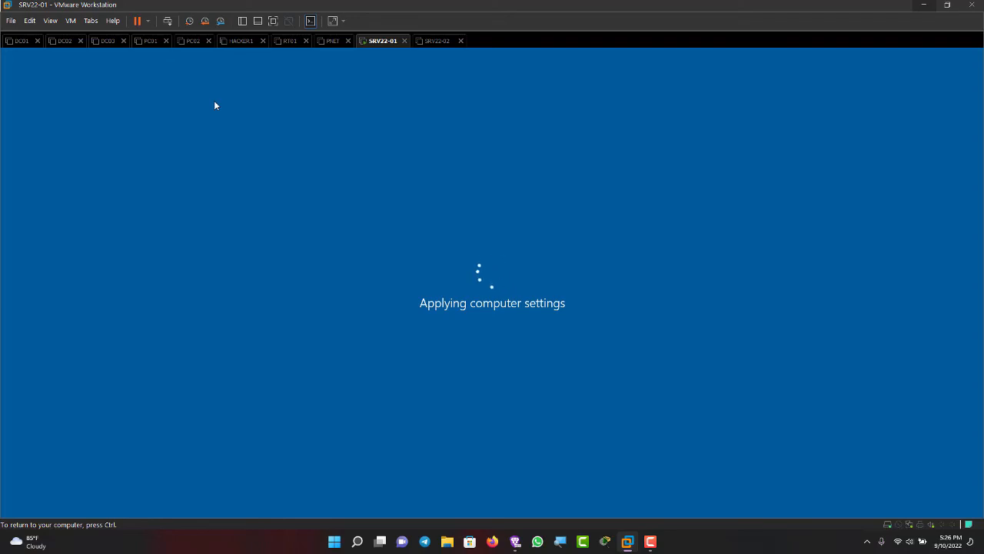
pyautogui.press('ctrl')
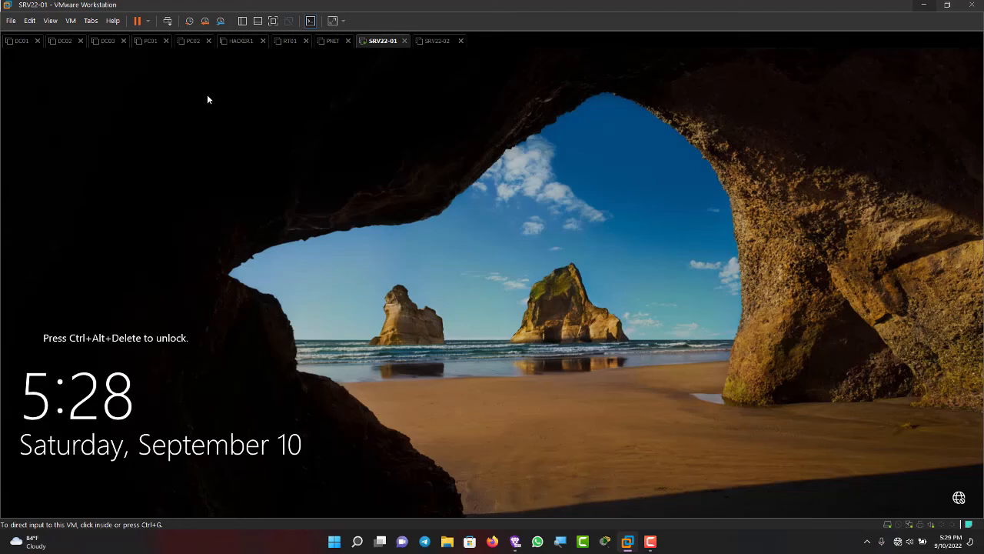
# Unlock the restarted SRV22-01 server and sign in by entering the administrator account's password.
pyautogui.press('ctrl+alt+Insert')
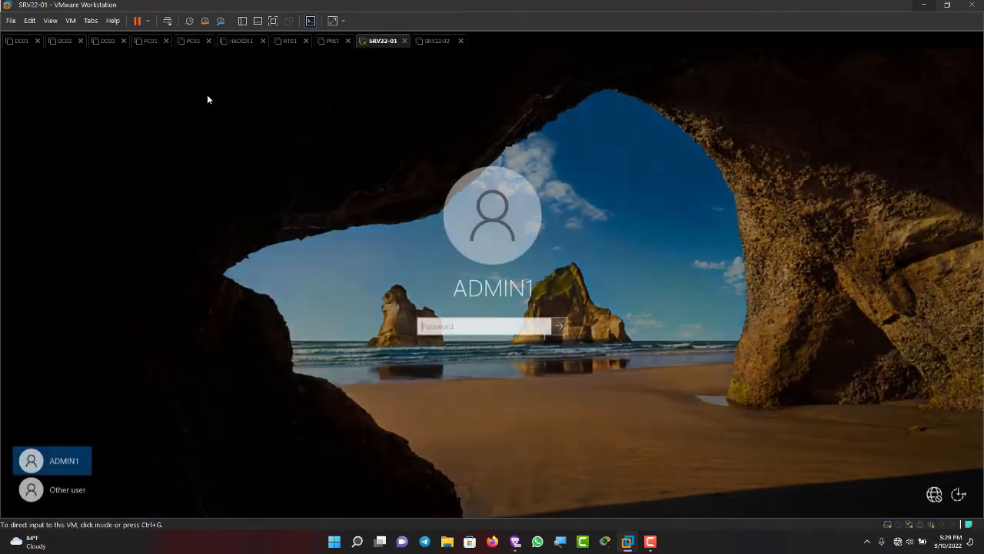
pyautogui.click(208, 96)
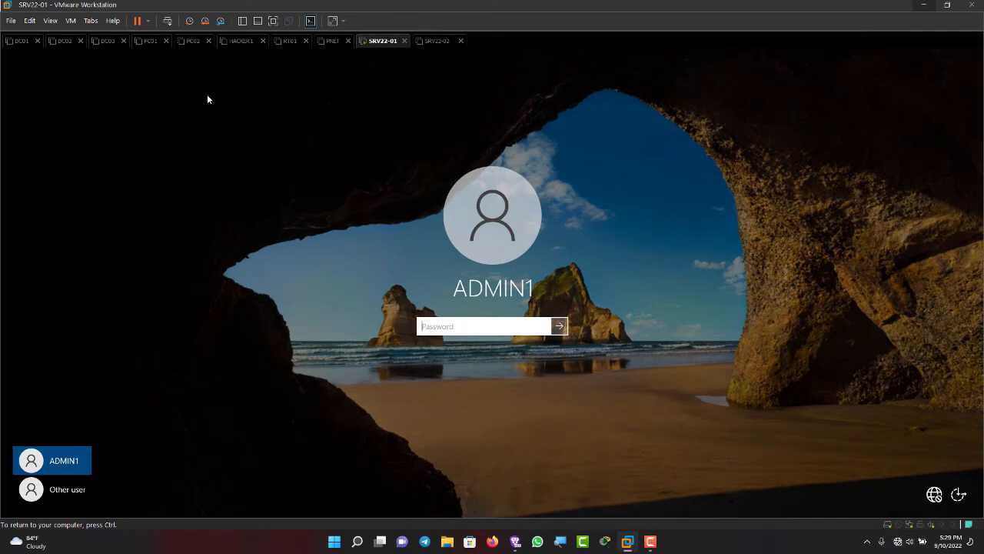
pyautogui.write('••••••••')
pyautogui.press('Return')
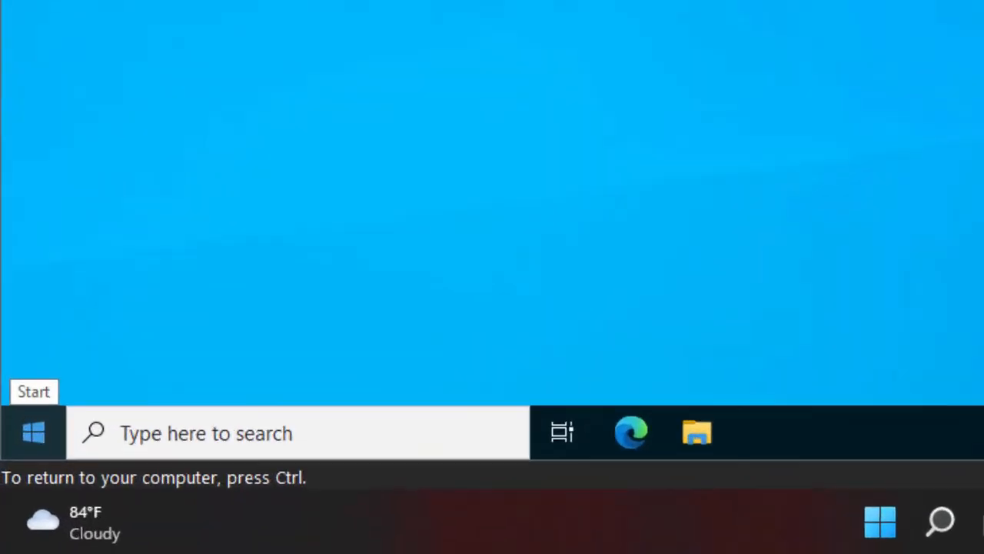
# Open Active Directory Users and Computers maximized, and view the administrator account in the Users container of SIP-COMSYS.COM.
pyautogui.click(13, 508)
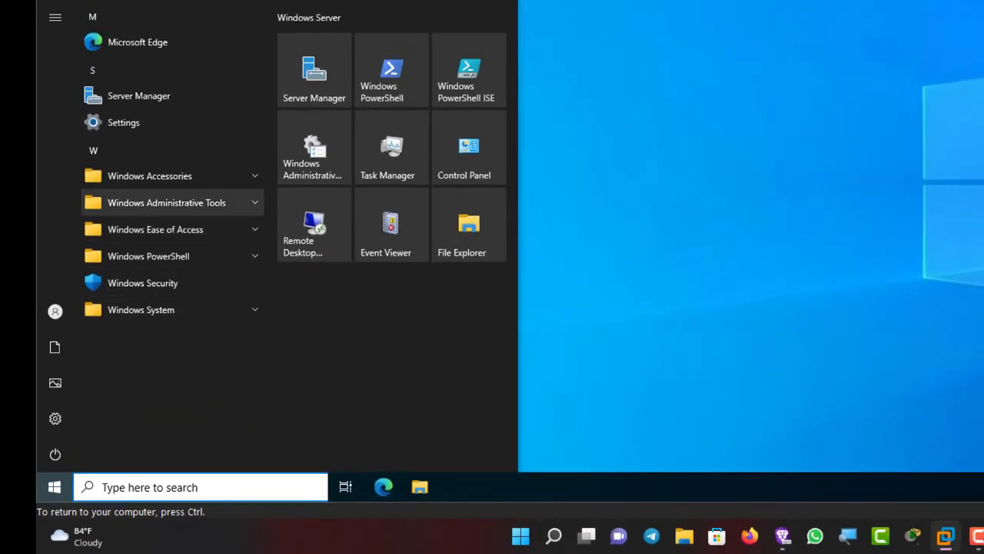
pyautogui.click(167, 202)
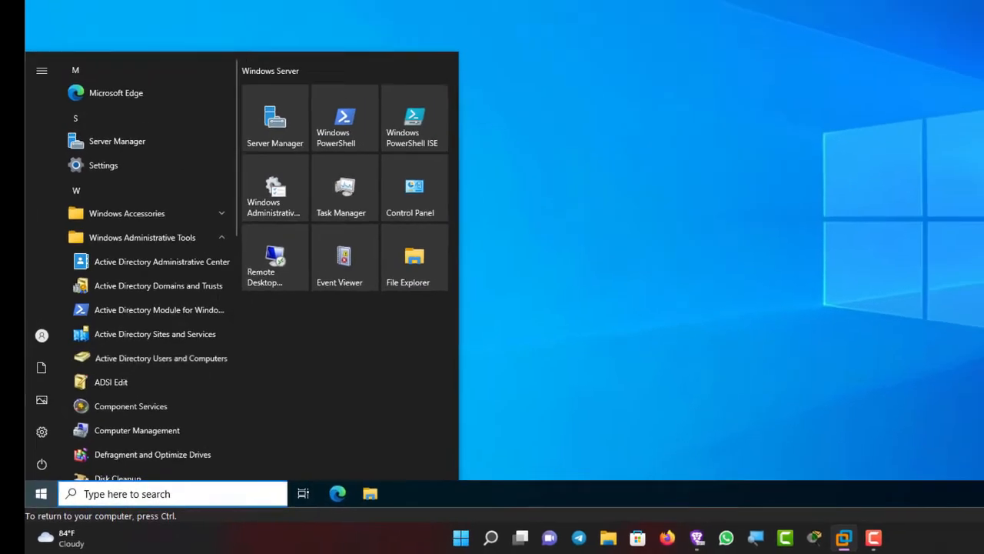
pyautogui.click(209, 93)
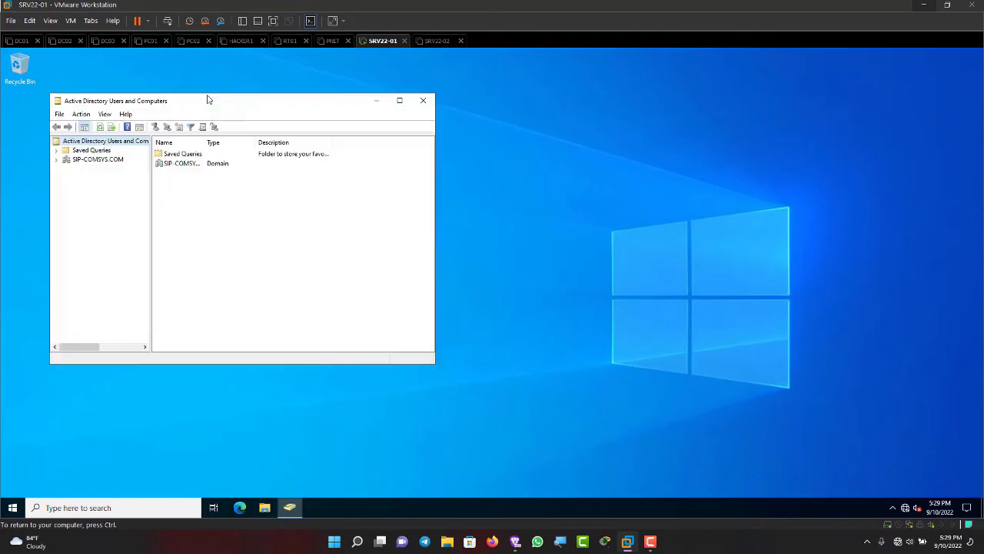
pyautogui.doubleClick(207, 99)
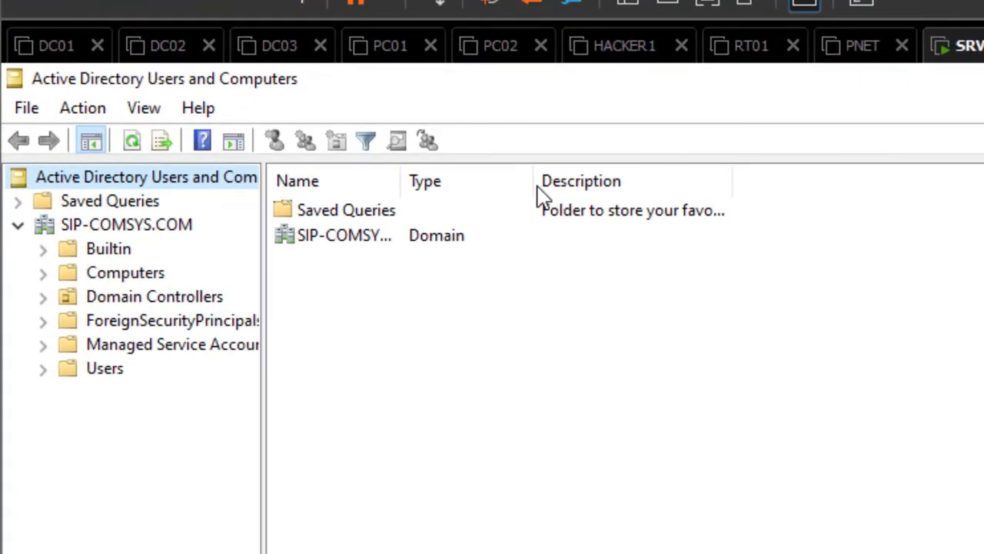
pyautogui.moveTo(264, 308); pyautogui.dragTo(418, 308)
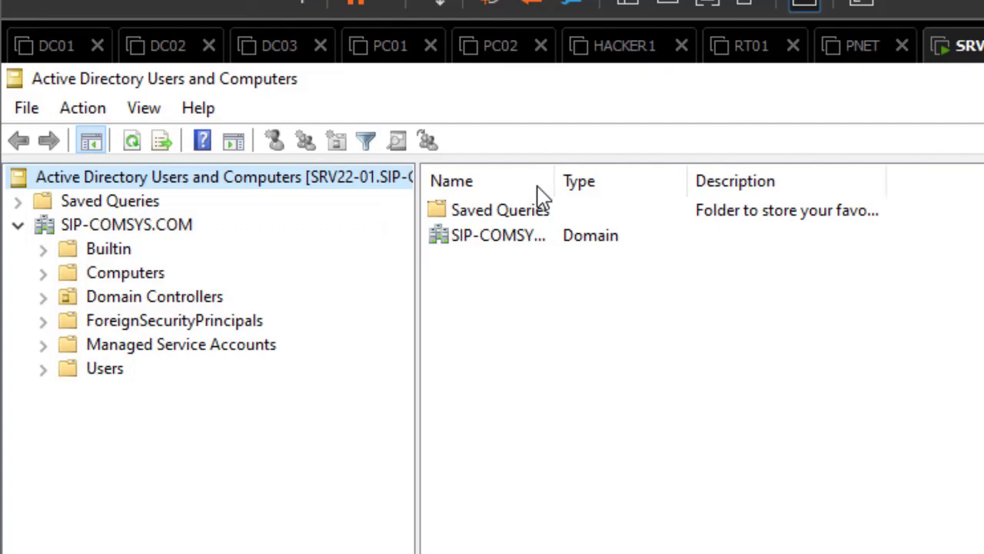
pyautogui.click(105, 368)
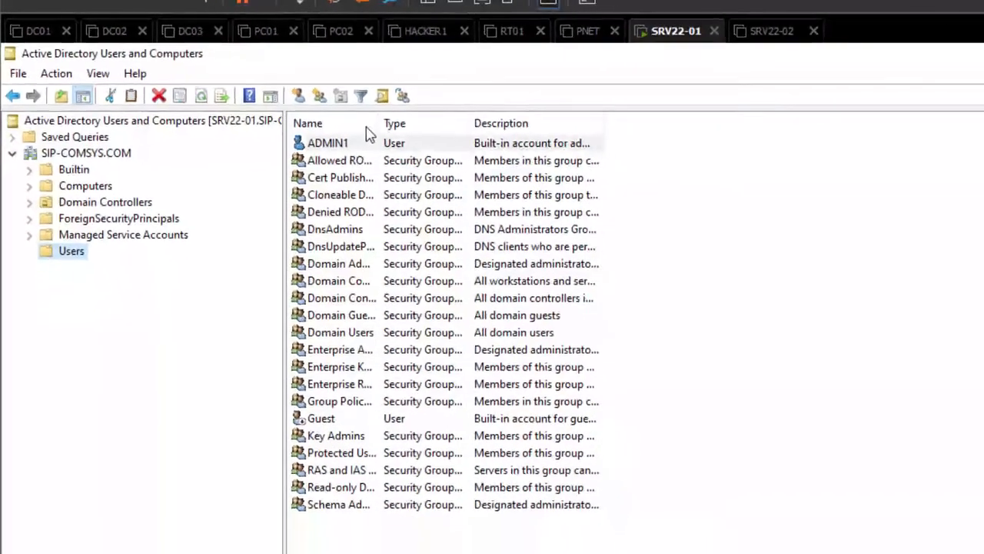
pyautogui.click(481, 210)
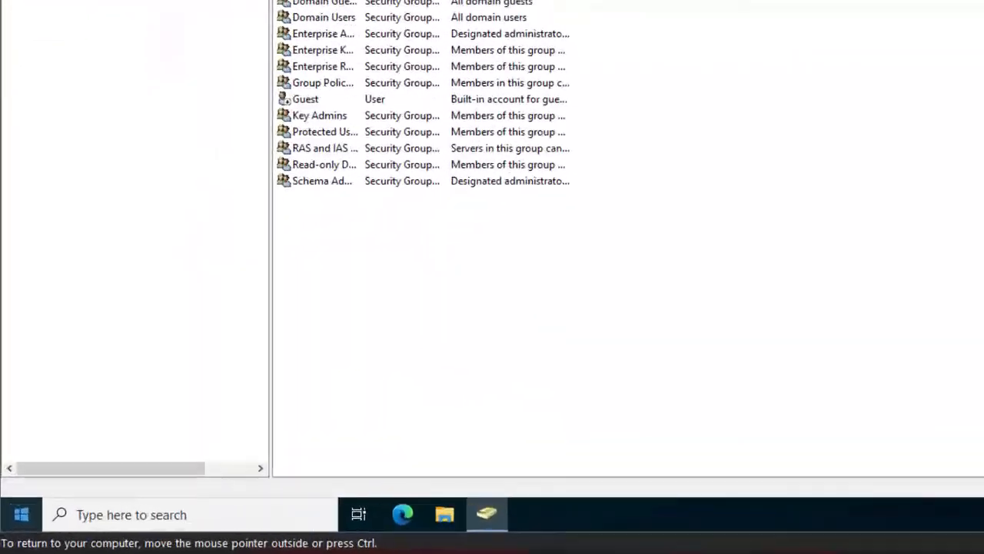
# Open the DNS administrative tool and maximize its window.
pyautogui.press('super')
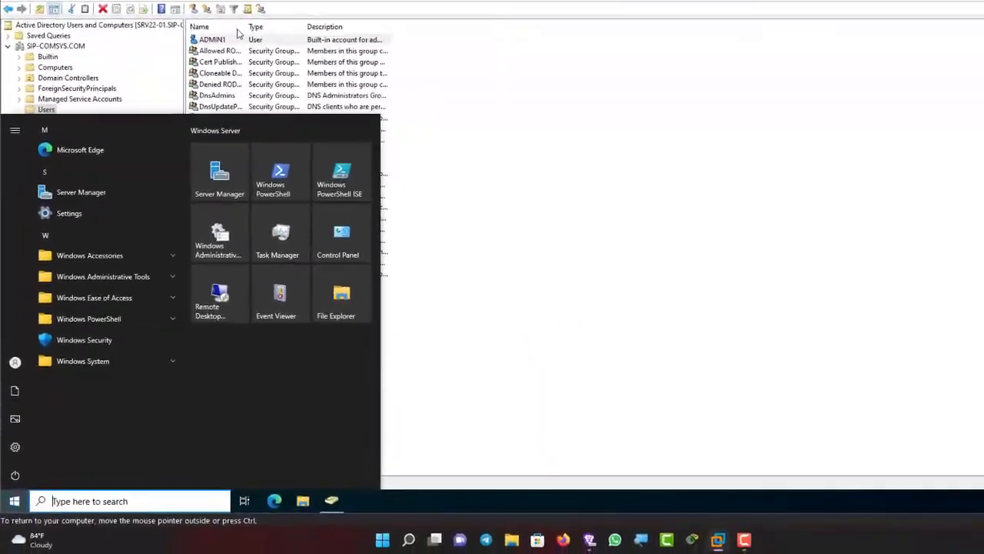
pyautogui.click(103, 276)
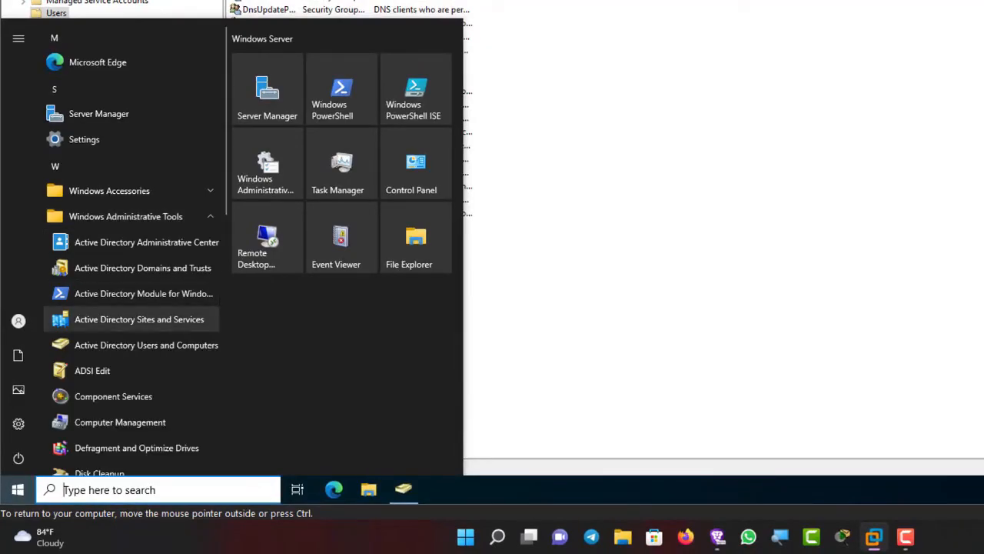
pyautogui.scroll(-5, 131, 319)
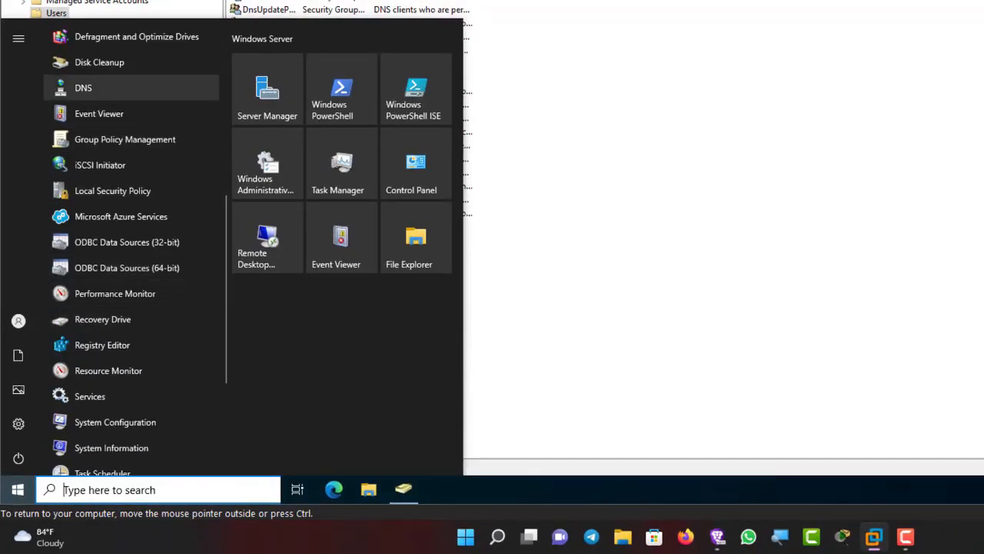
pyautogui.click(83, 87)
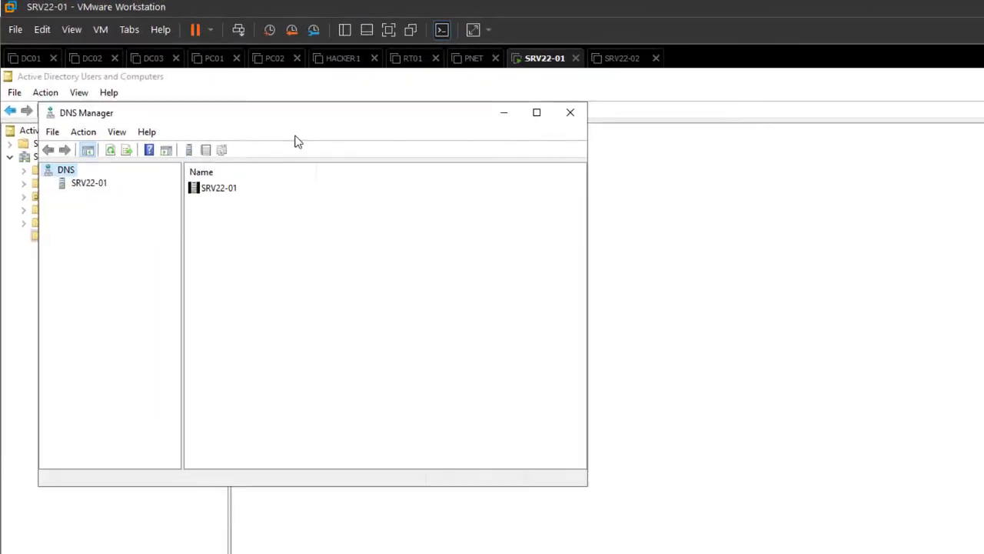
pyautogui.click(388, 82)
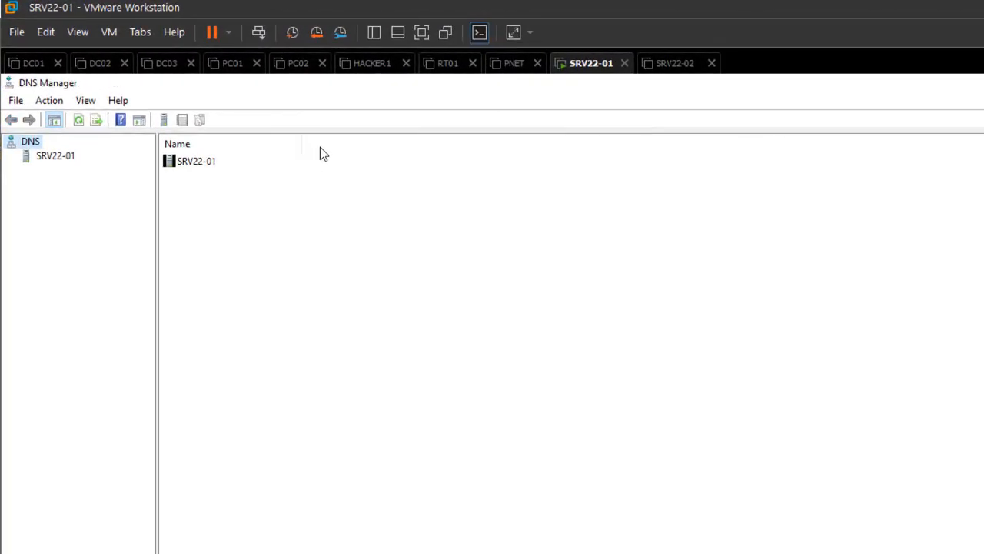
# Examine the SIP-COMSYS.COM forward lookup zone's records under SRV22-01, including the srv22-01 host record, and close both management consoles.
pyautogui.press('Down')
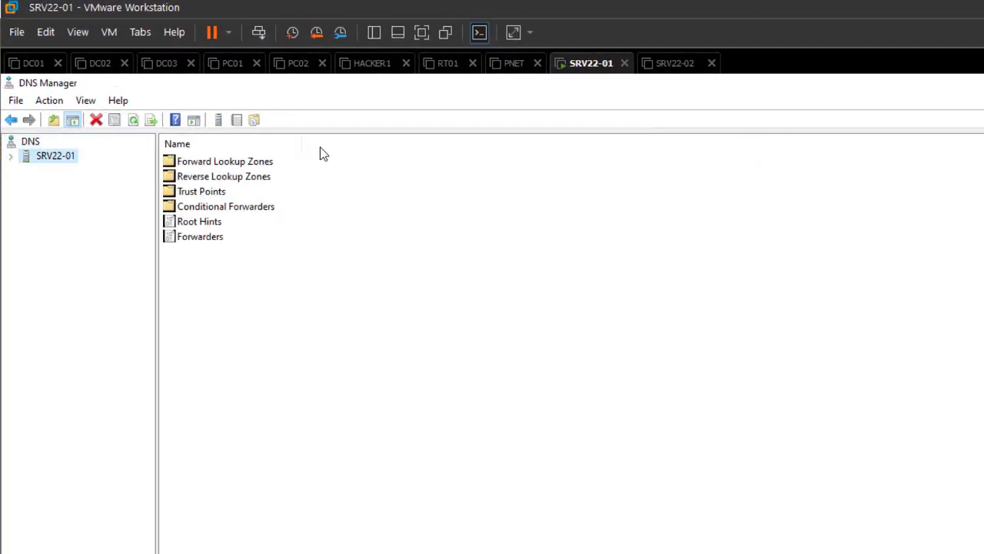
pyautogui.press('Right')
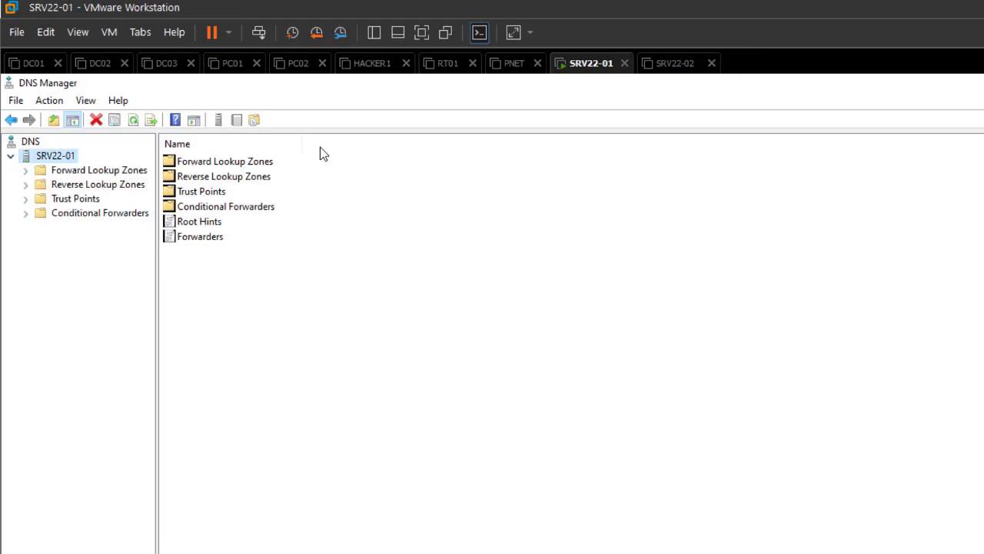
pyautogui.press('Down')
pyautogui.press('Right')
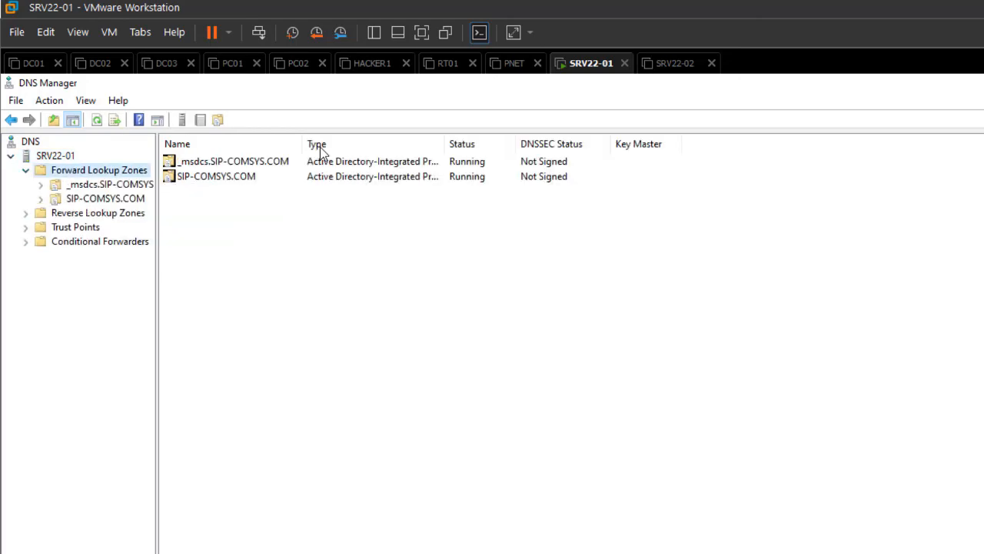
pyautogui.press('Down')
pyautogui.press('Down')
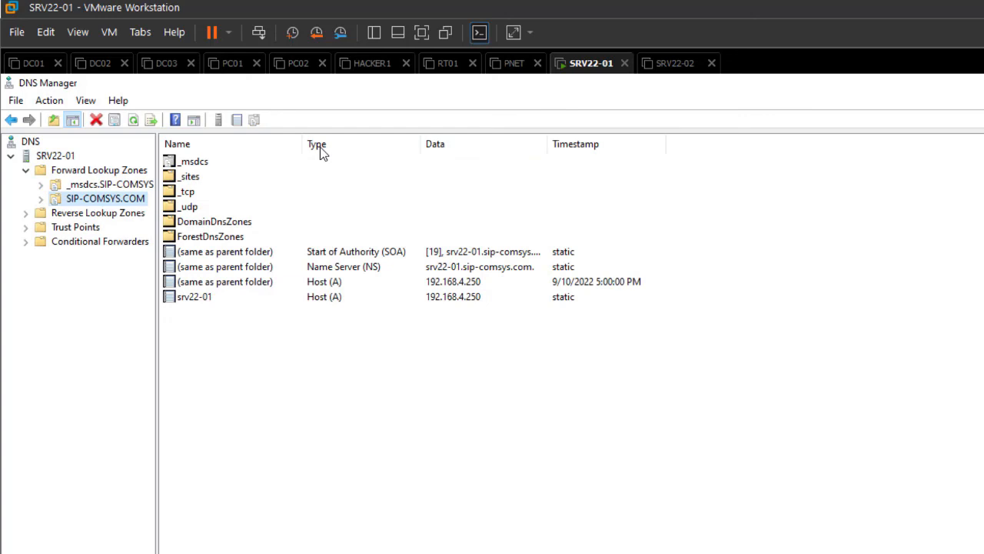
pyautogui.press('Tab')
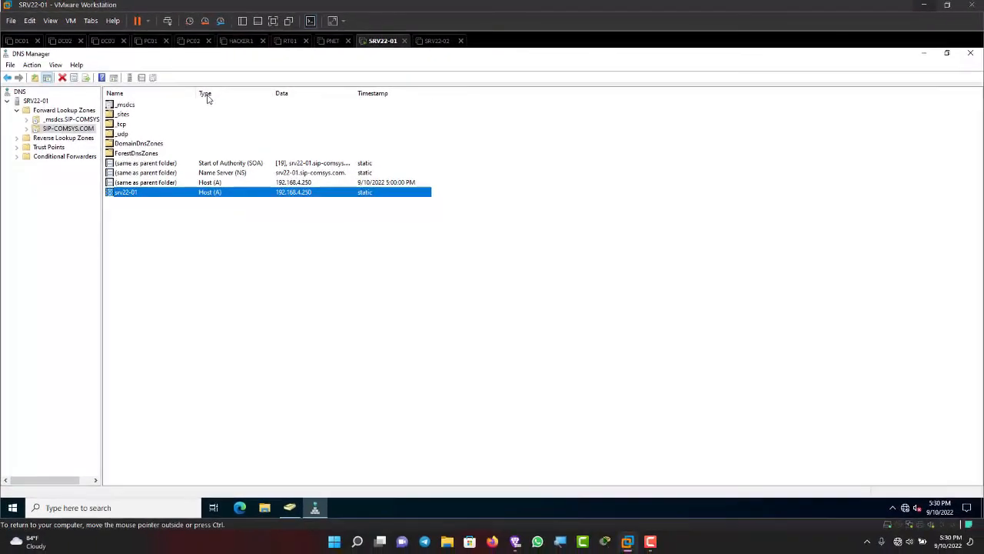
pyautogui.hotkey('alt', 'F4')
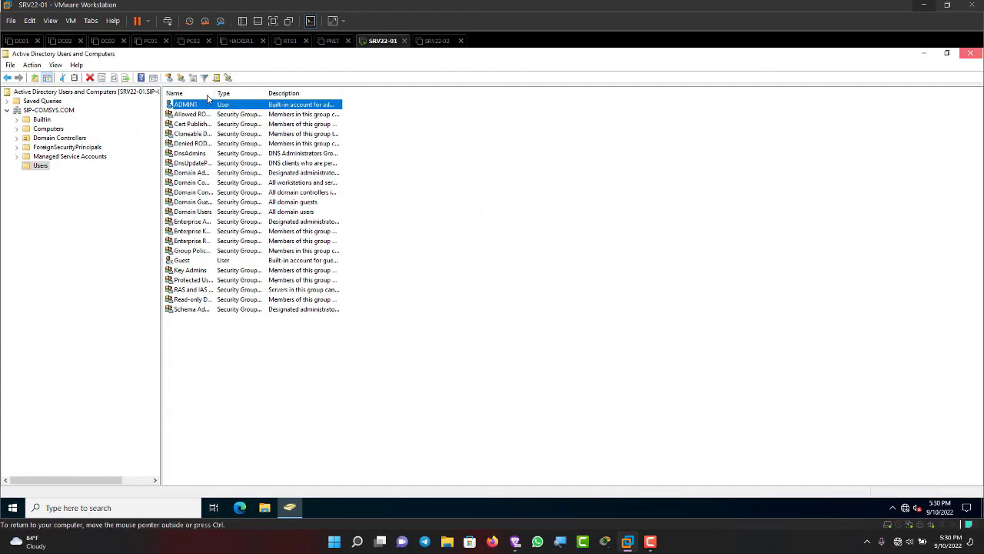
pyautogui.hotkey('alt', 'F4')
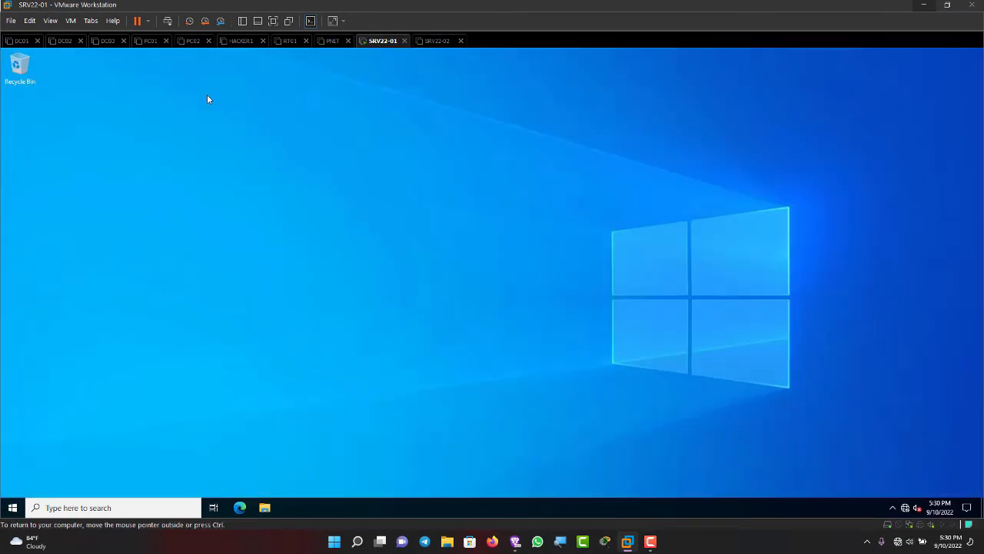